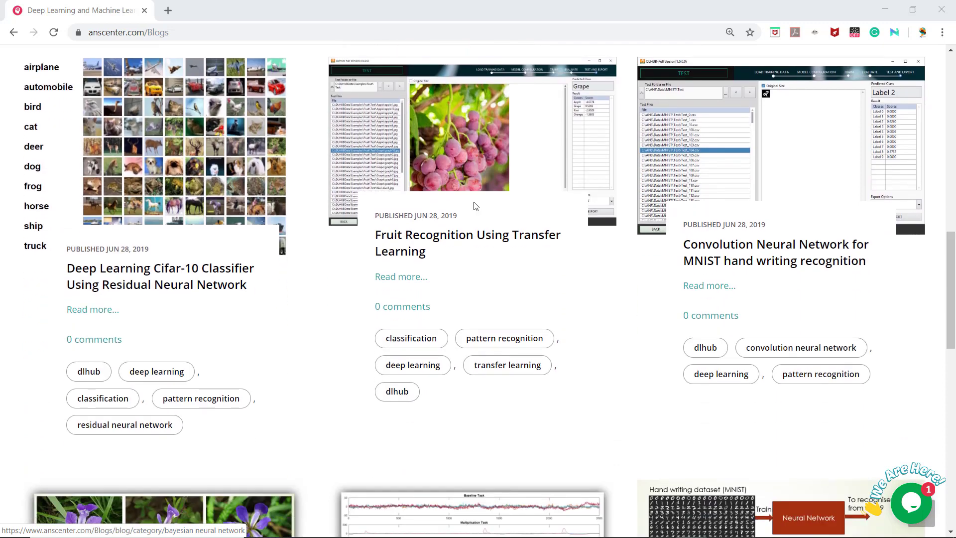
- Open the blog article "Fruit Recognition Using Transfer Learning" and read its introduction and the section on preparing a fruit dataset
left_click(392, 277)
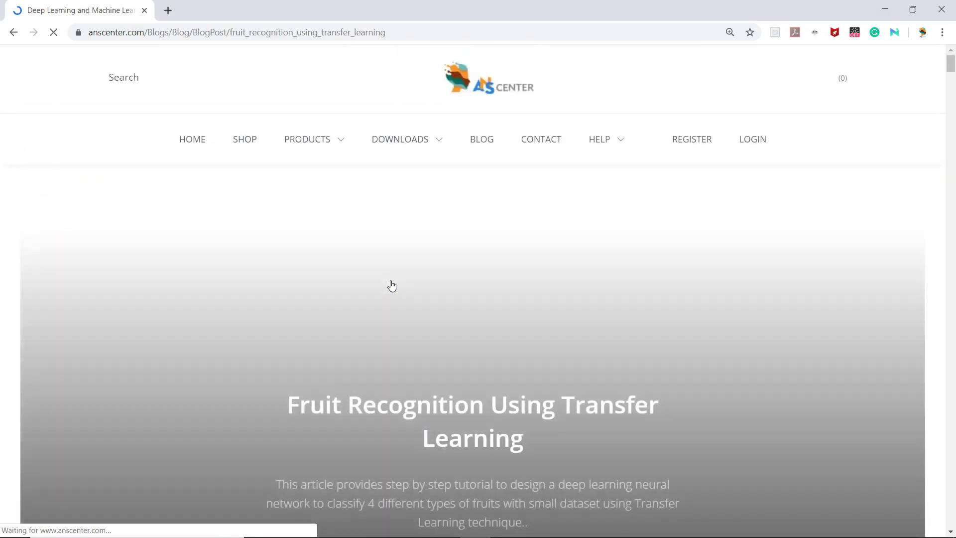
scroll(392, 283, "down", 5)
scroll(394, 279, "down", 5)
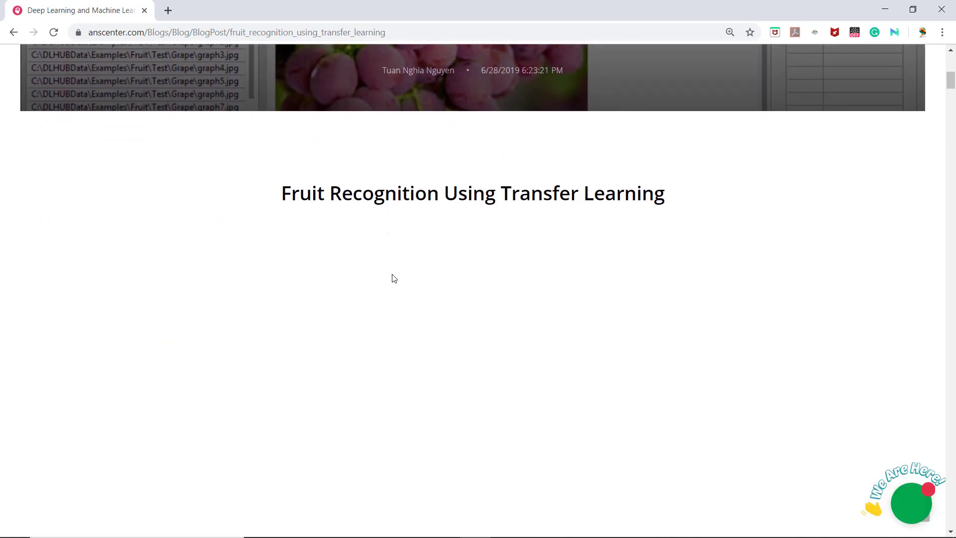
scroll(394, 278, "up", 1)
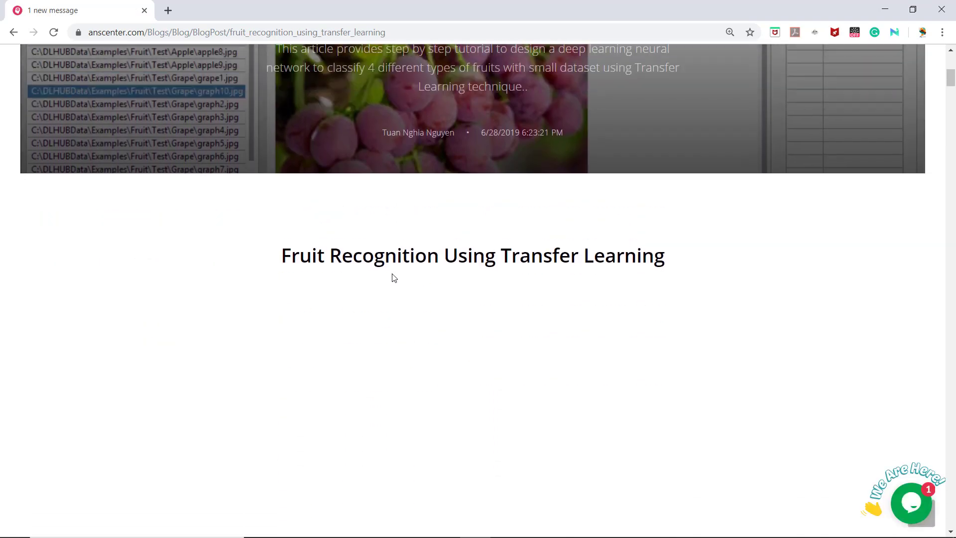
scroll(392, 275, "down", 3)
scroll(393, 276, "down", 5)
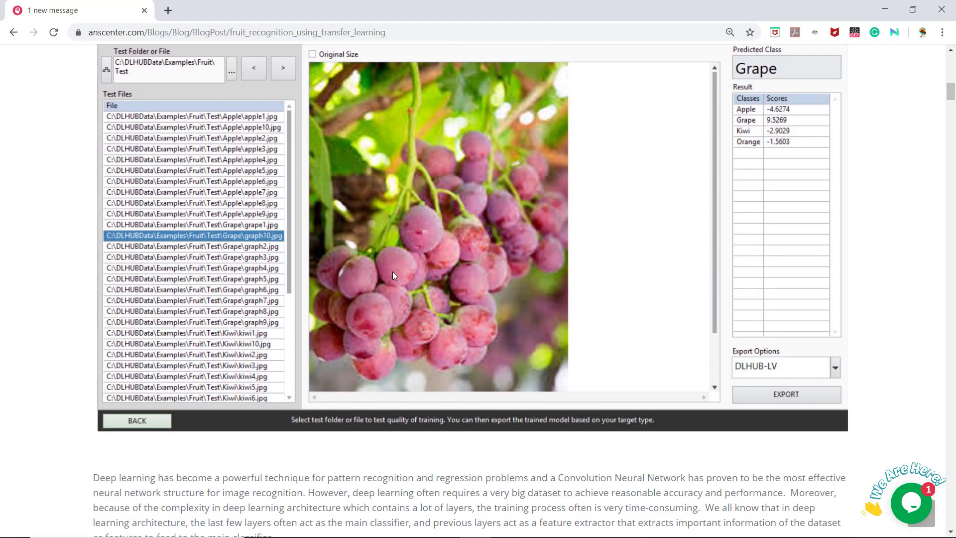
scroll(393, 276, "down", 3)
scroll(393, 274, "down", 7)
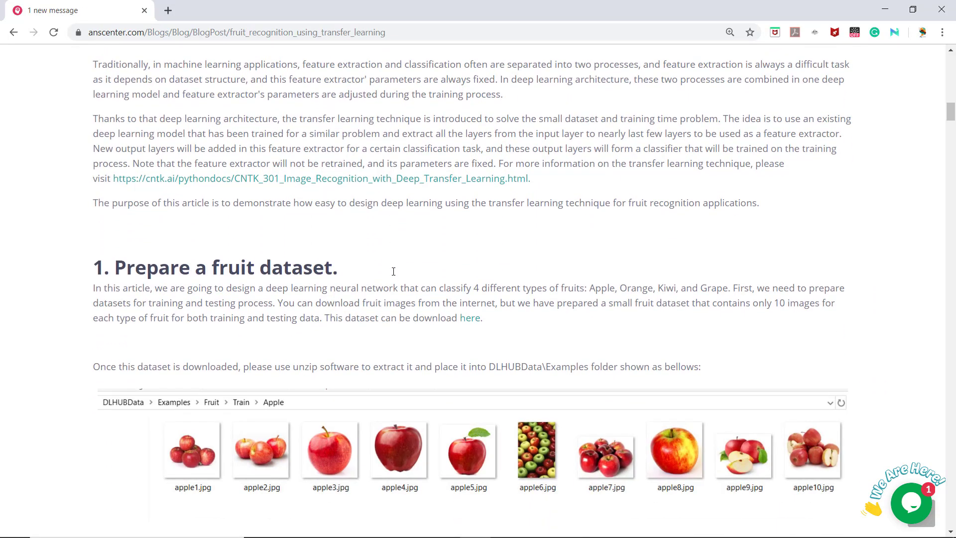
scroll(394, 272, "down", 1)
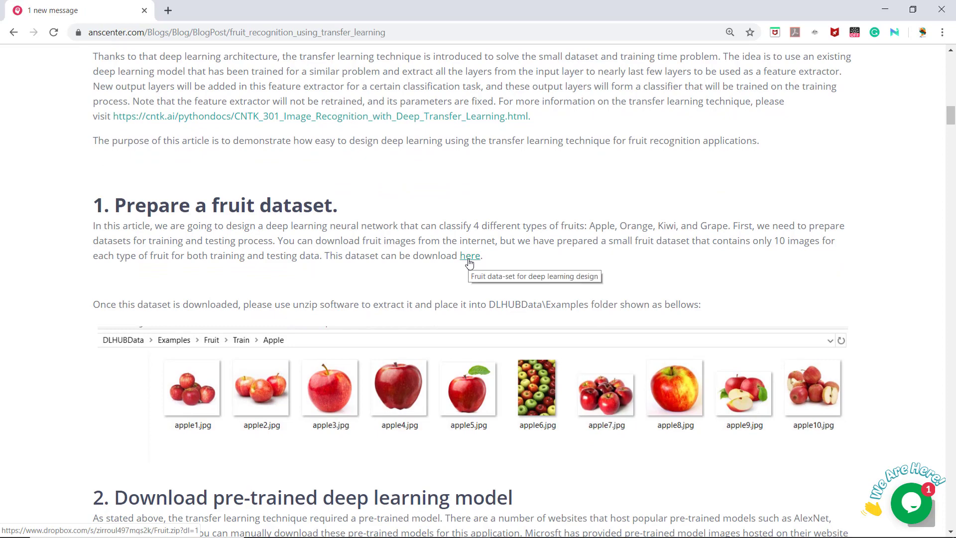
- Read the article's sections on downloading pre-trained models, loading the fruit training set and configuring the neural network
scroll(438, 271, "down", 8)
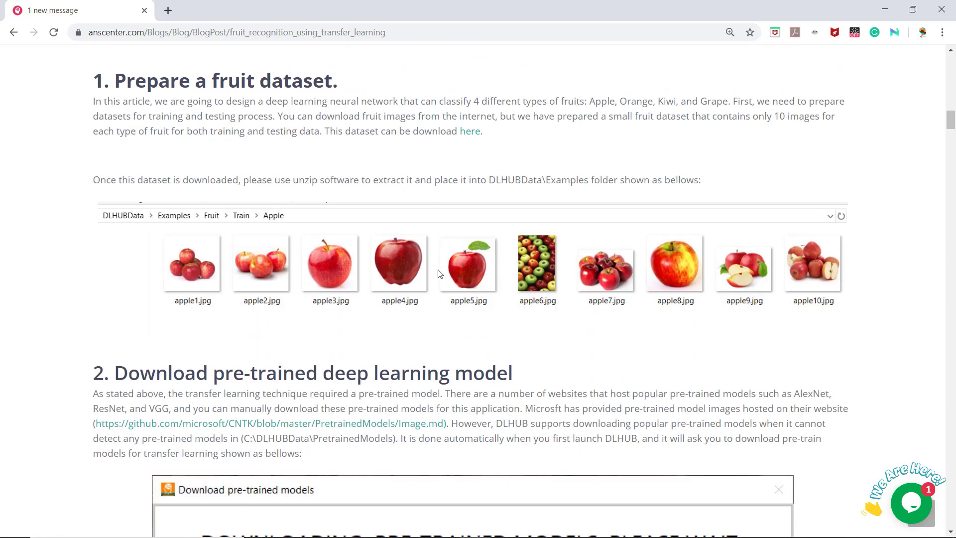
scroll(440, 272, "down", 5)
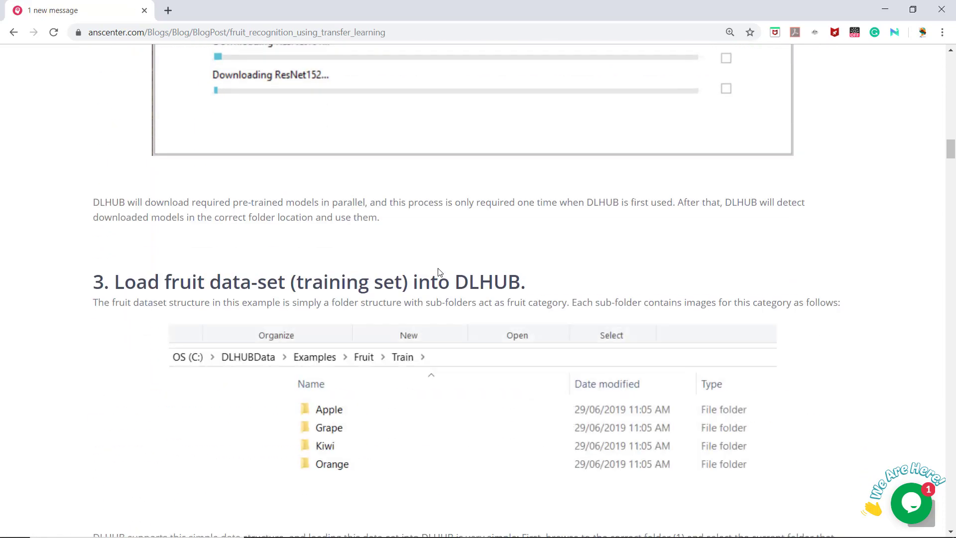
scroll(440, 271, "up", 5)
scroll(440, 270, "down", 4)
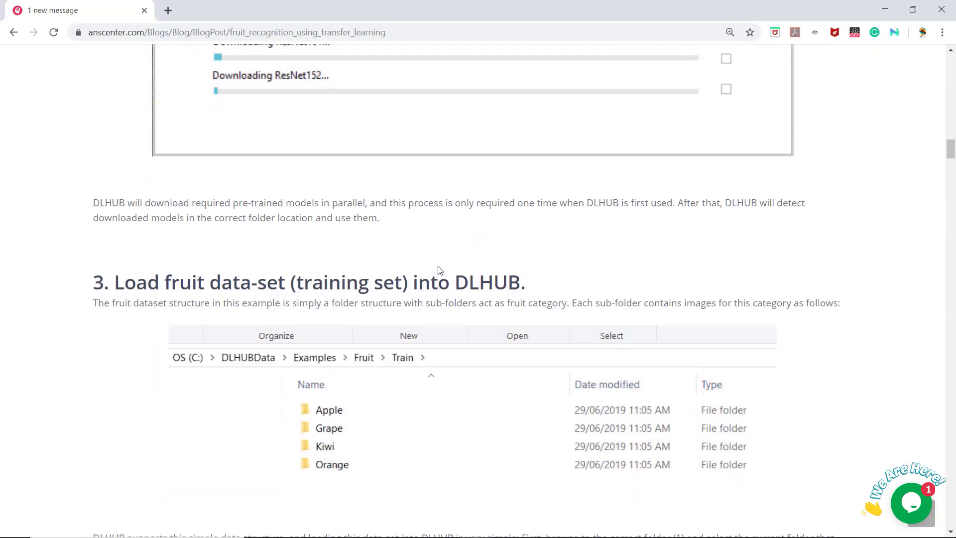
scroll(440, 271, "down", 3)
scroll(440, 271, "down", 5)
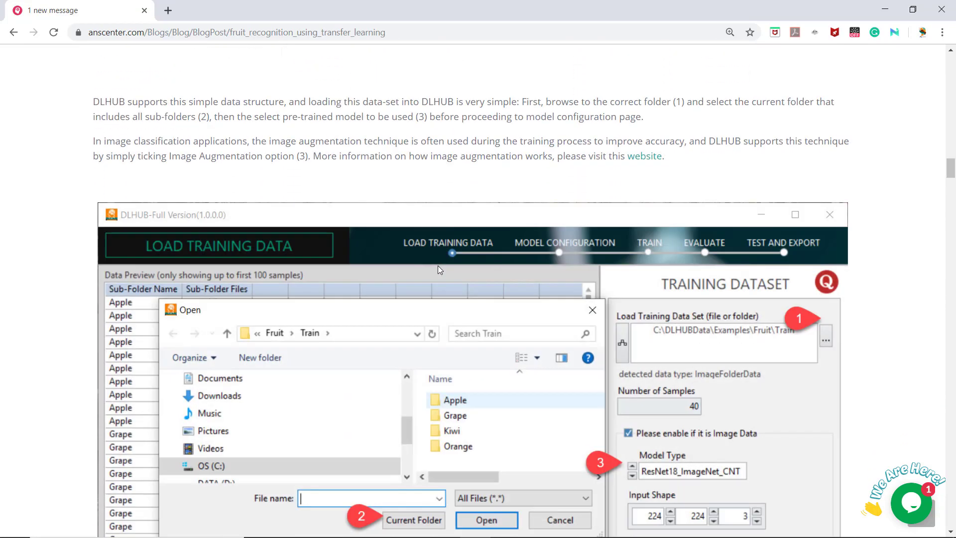
scroll(440, 270, "down", 4)
scroll(439, 270, "down", 10)
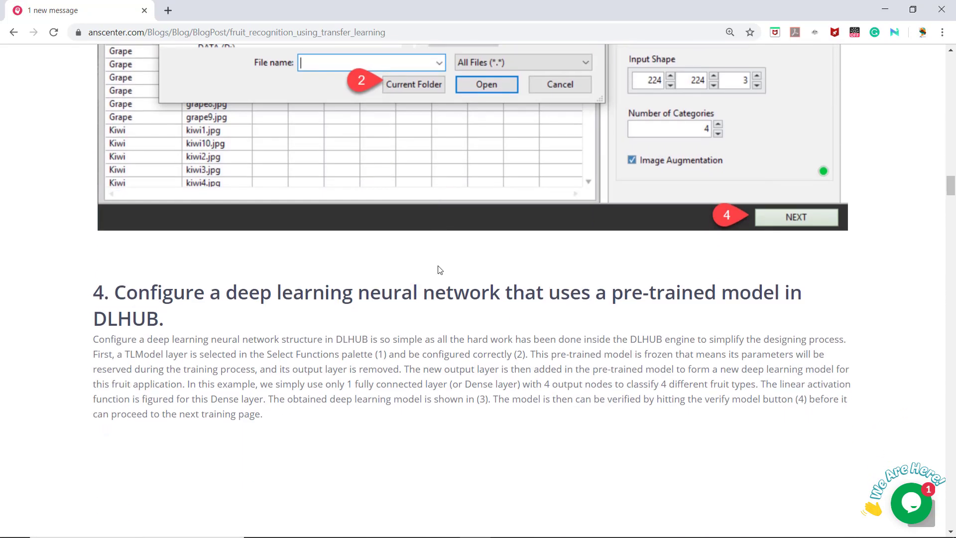
scroll(440, 270, "down", 5)
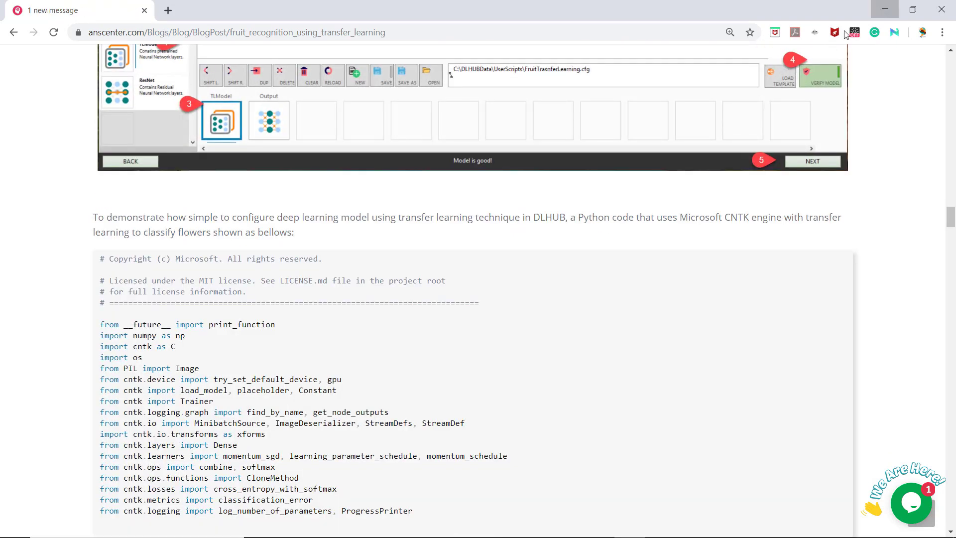
- Switch to File Explorer and examine the training images in the Apple, Grape, Kiwi and Orange subfolders of Fruit\Train
left_click(885, 9)
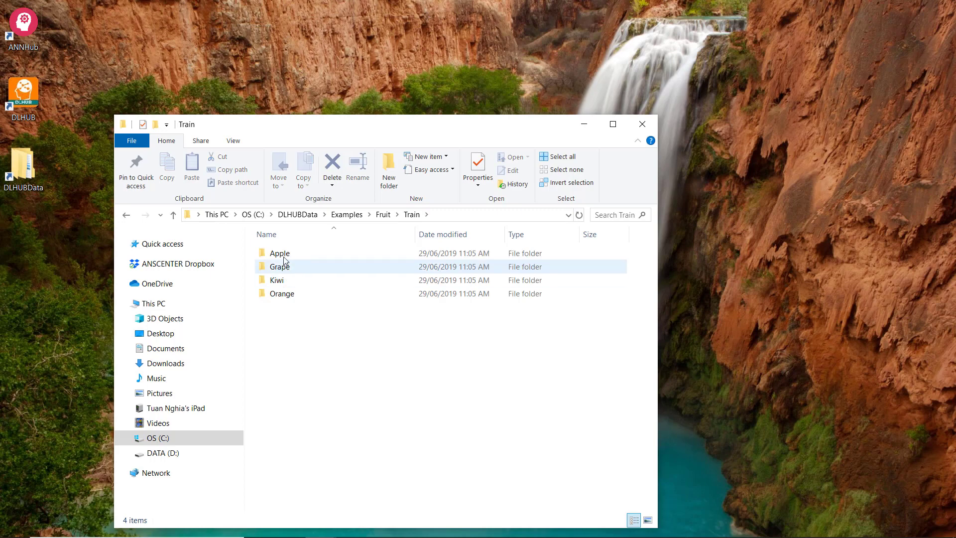
double_click(282, 252)
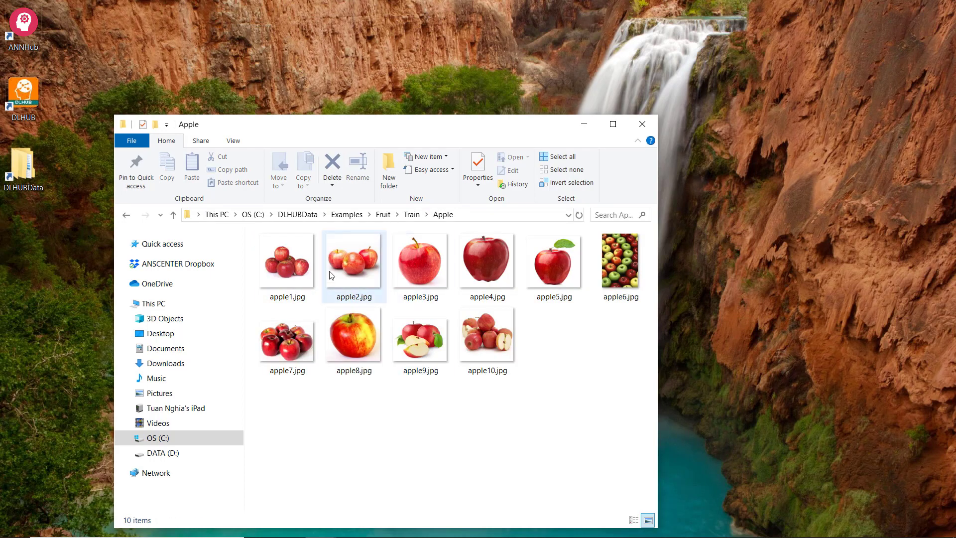
left_click(412, 215)
double_click(297, 265)
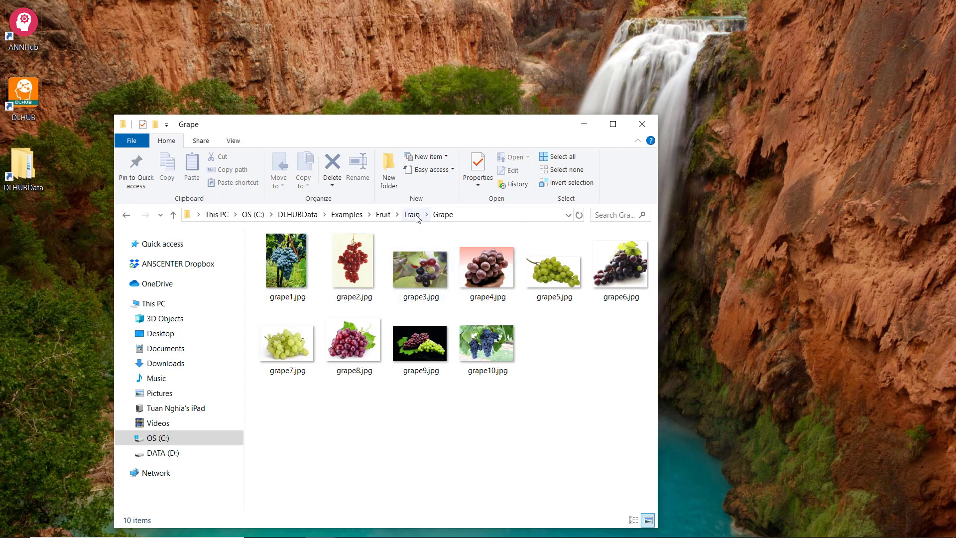
left_click(412, 215)
double_click(267, 282)
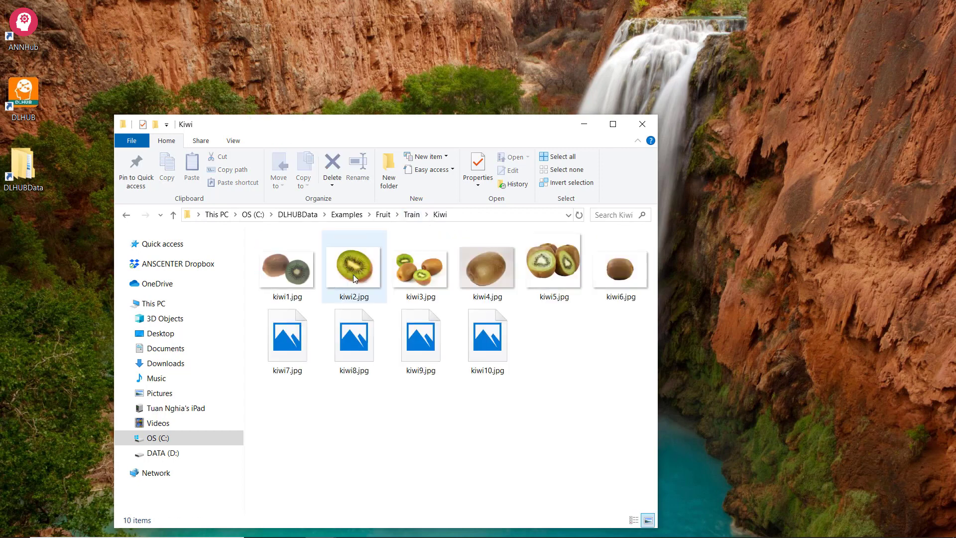
left_click(409, 215)
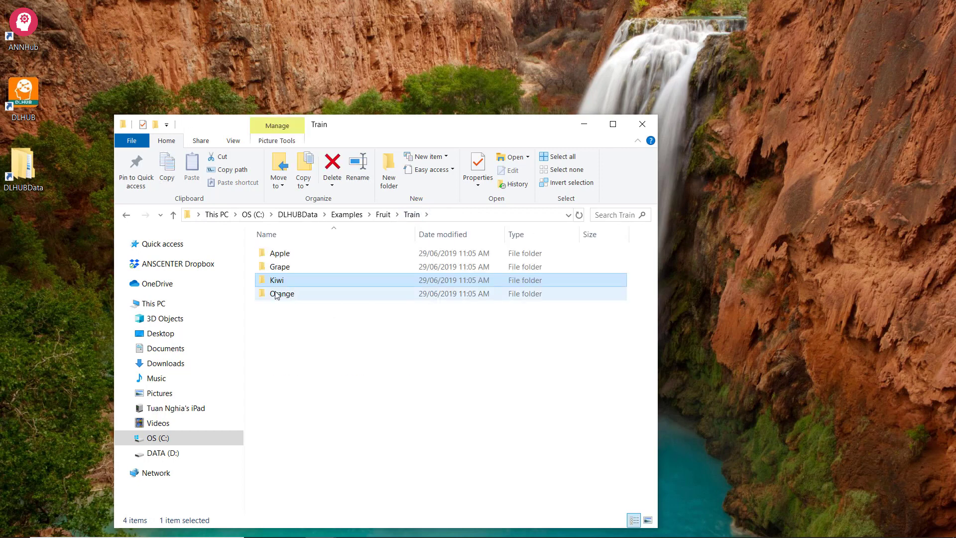
double_click(277, 298)
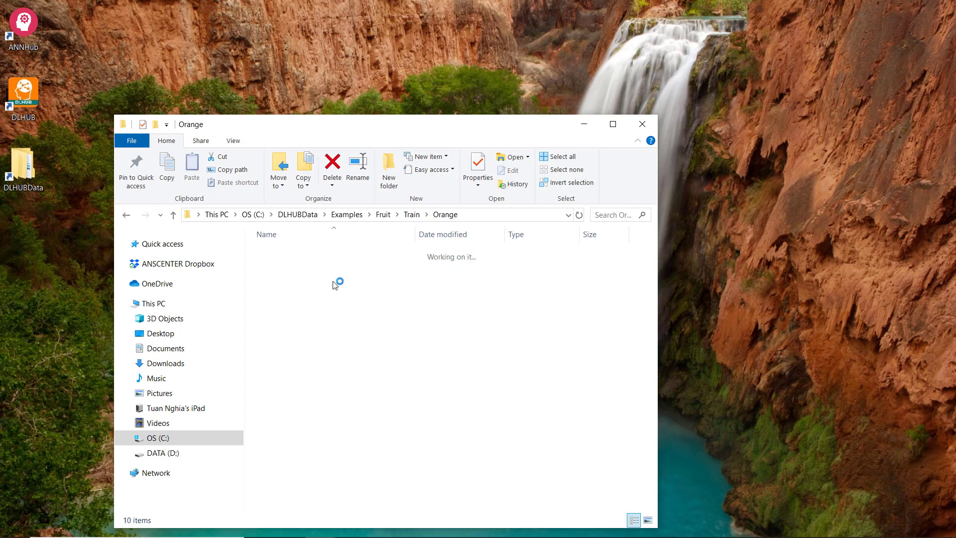
- Examine the test images in the Apple, Grape, Kiwi and Orange subfolders of Fruit\Test
left_click(412, 214)
left_click(387, 217)
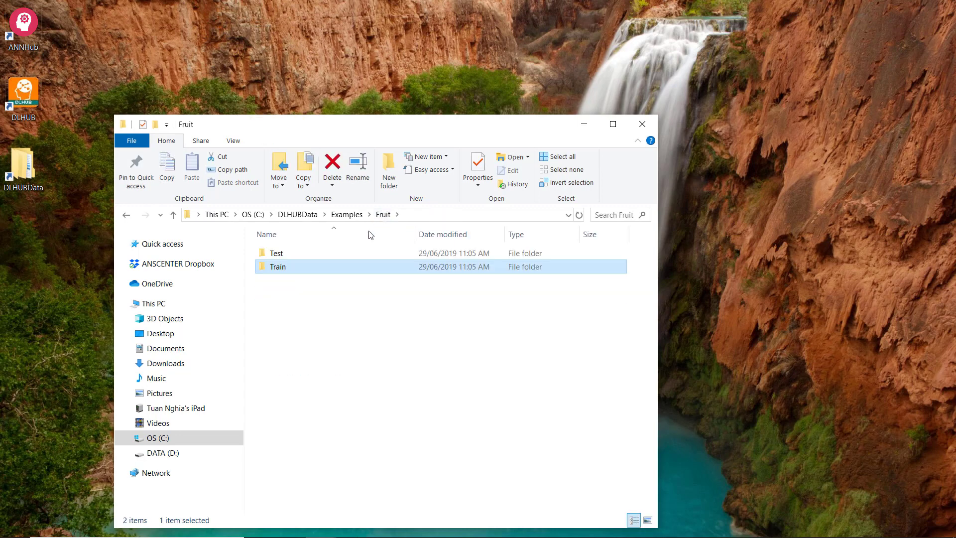
double_click(275, 254)
double_click(280, 255)
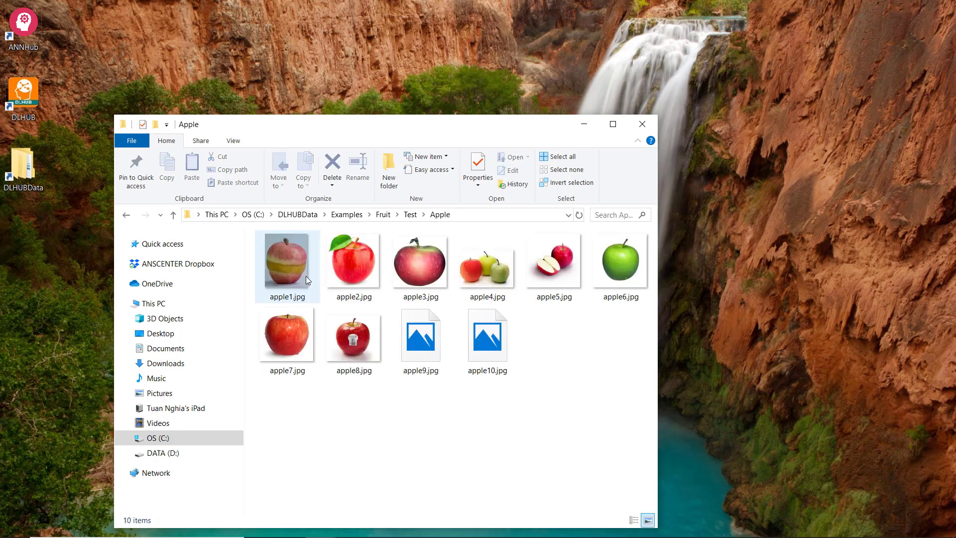
left_click(411, 215)
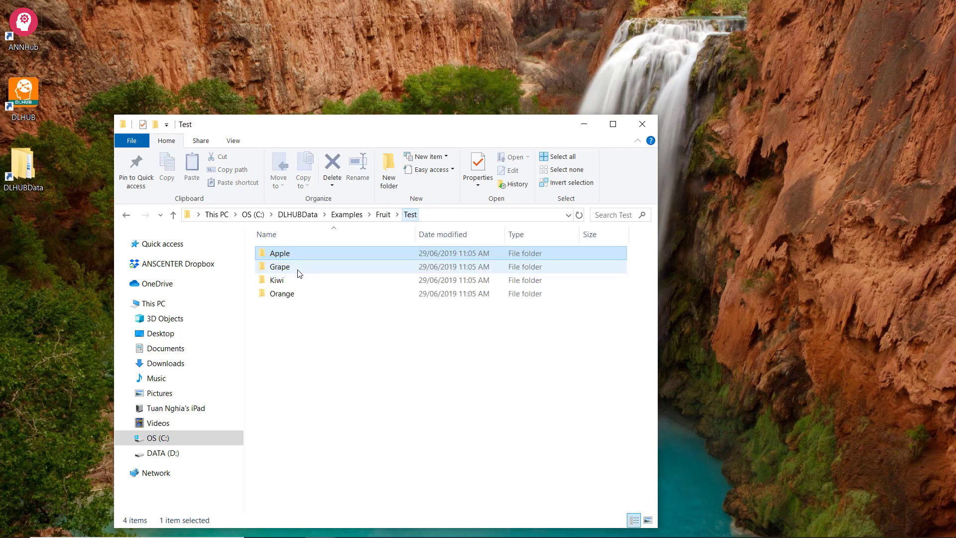
double_click(305, 270)
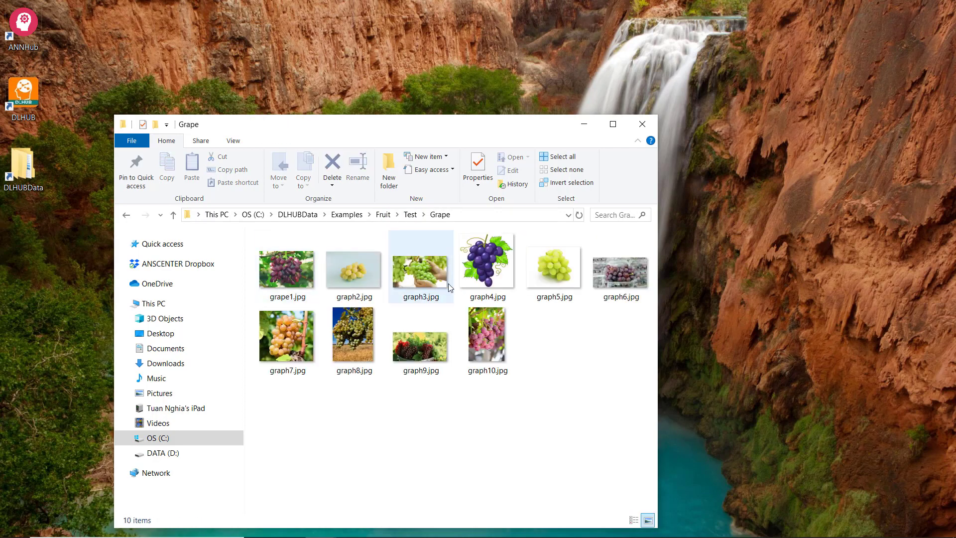
left_click(415, 218)
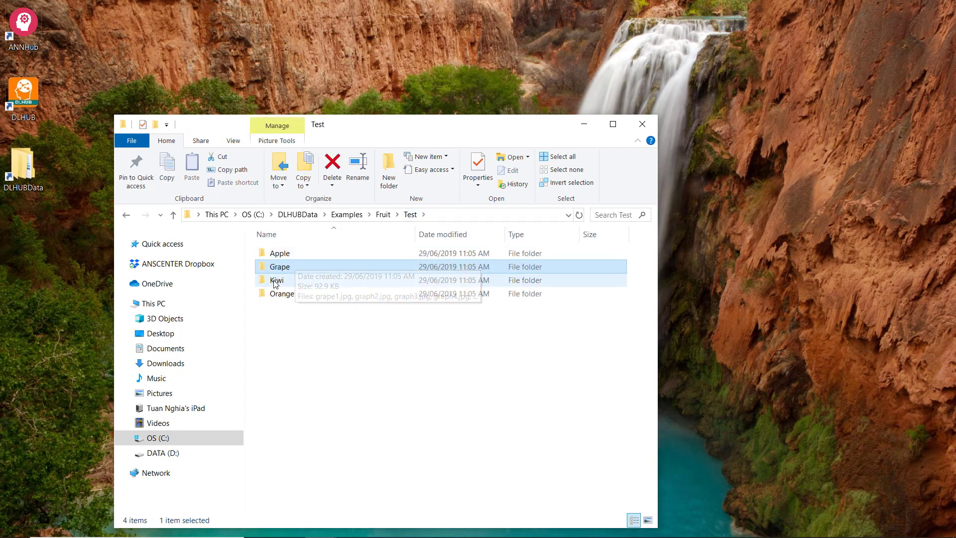
double_click(277, 278)
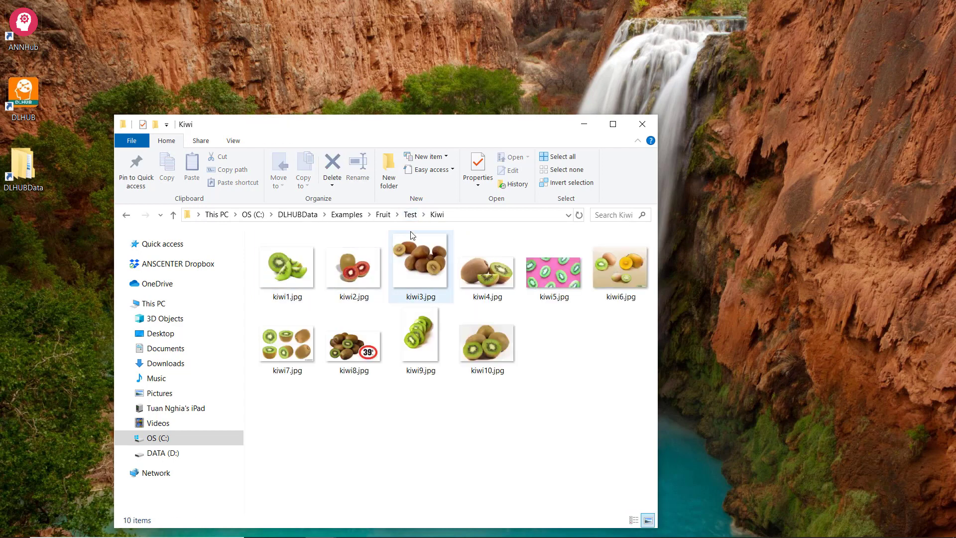
left_click(411, 214)
double_click(273, 295)
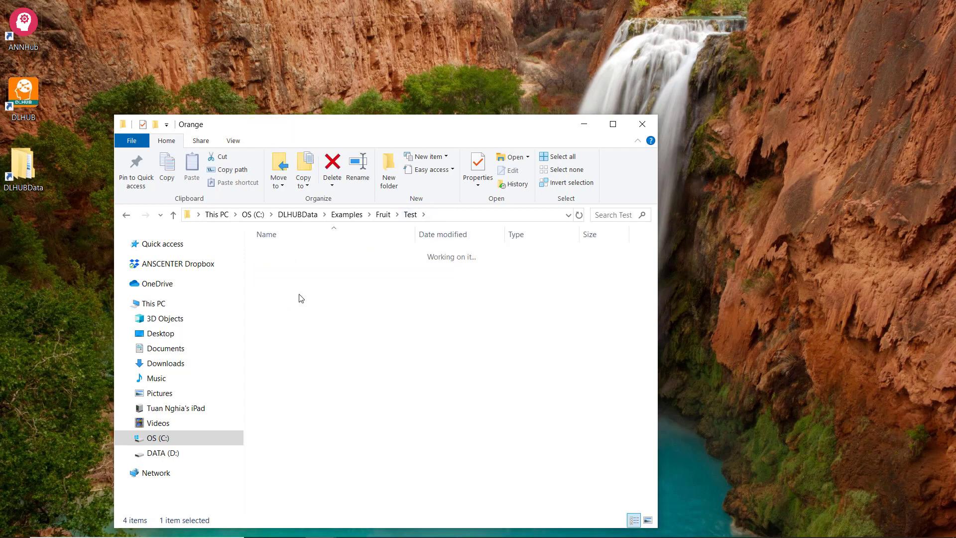
- Close the folder window and launch DLHUB with its training data page open
left_click(642, 124)
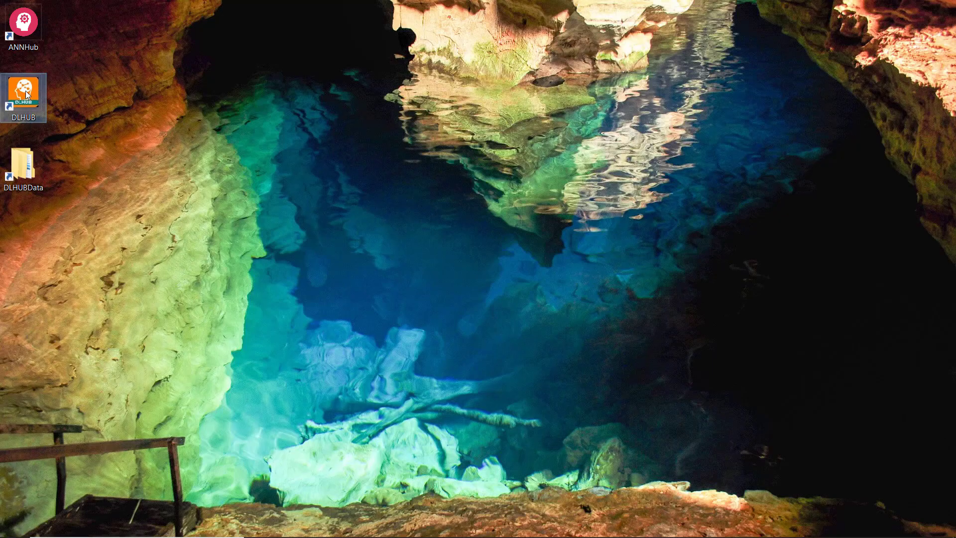
double_click(26, 90)
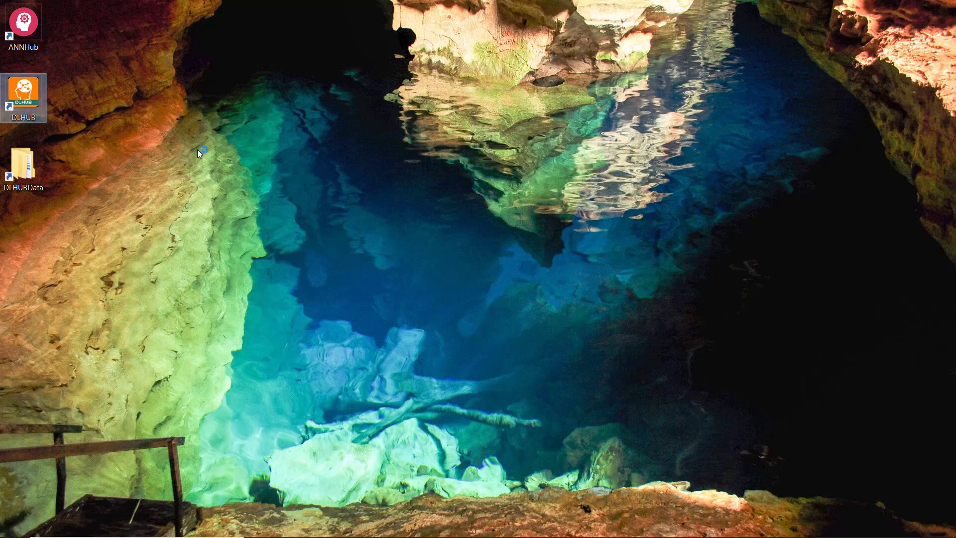
left_click(576, 397)
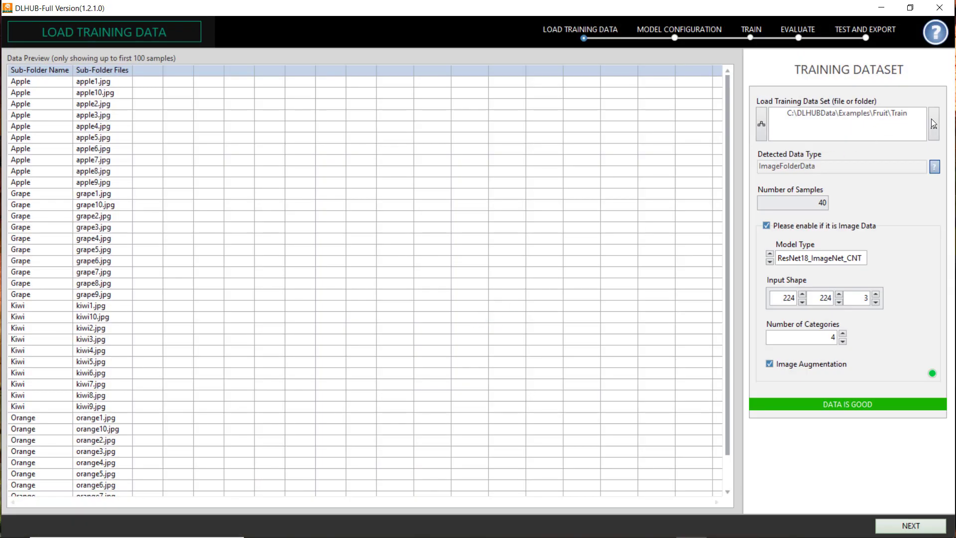
- Load the current folder C:\DLHUBData\Examples\Fruit\Train as the training dataset
left_click(933, 123)
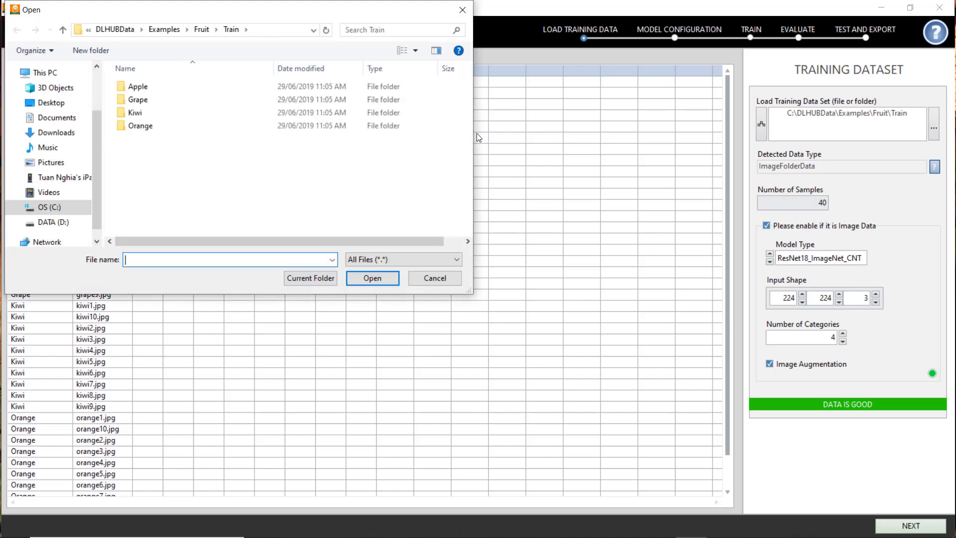
left_click(201, 30)
double_click(149, 99)
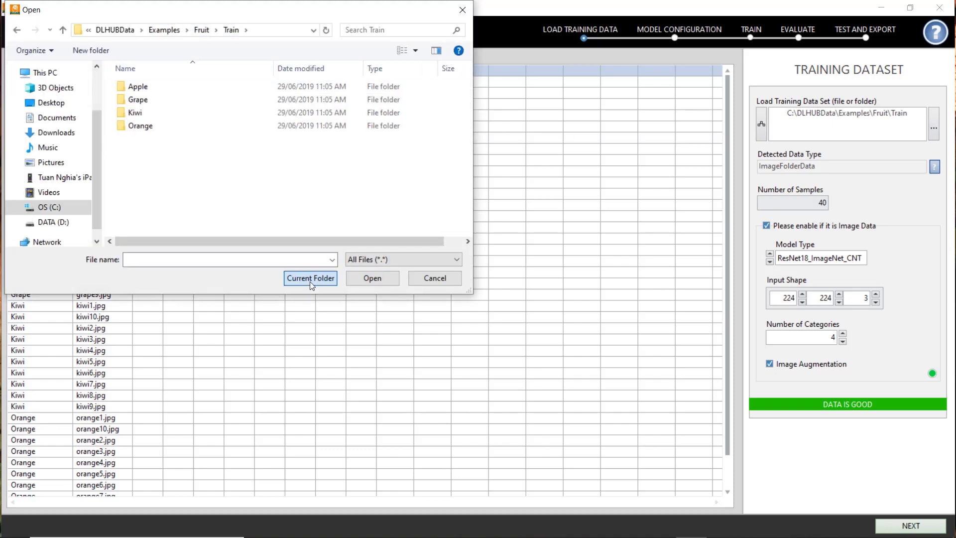
left_click(310, 279)
- Look through the apple, grape, kiwi and orange samples in the training data preview
left_click(106, 104)
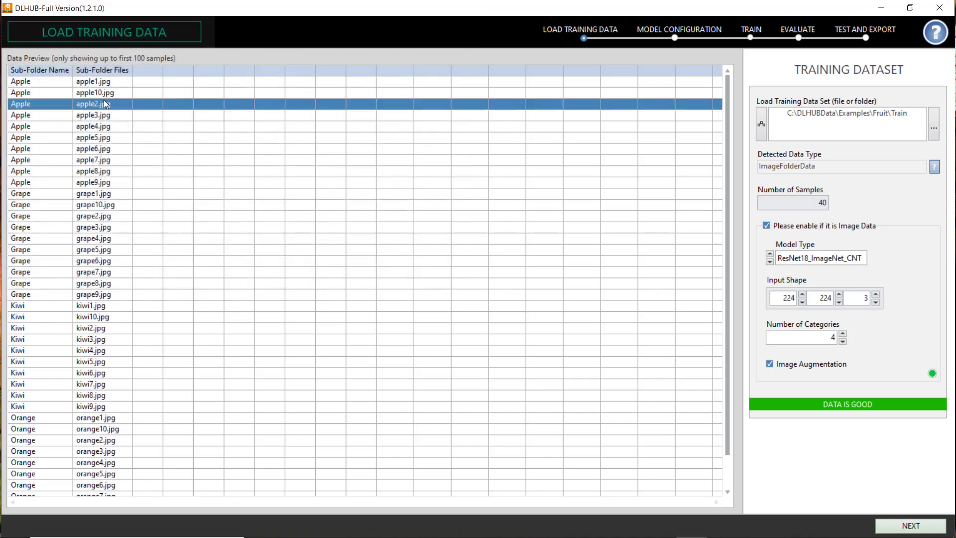
left_click(105, 138)
left_click(115, 227)
scroll(115, 317, "down", 1)
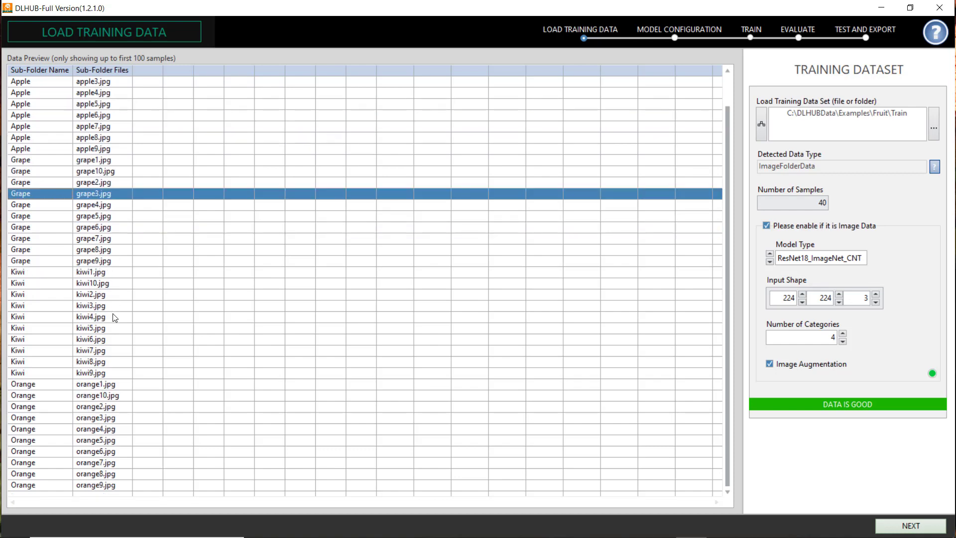
- Select ResNet18_ImageNet_CNTK as the image model type and proceed to the model configuration stage
left_click(830, 263)
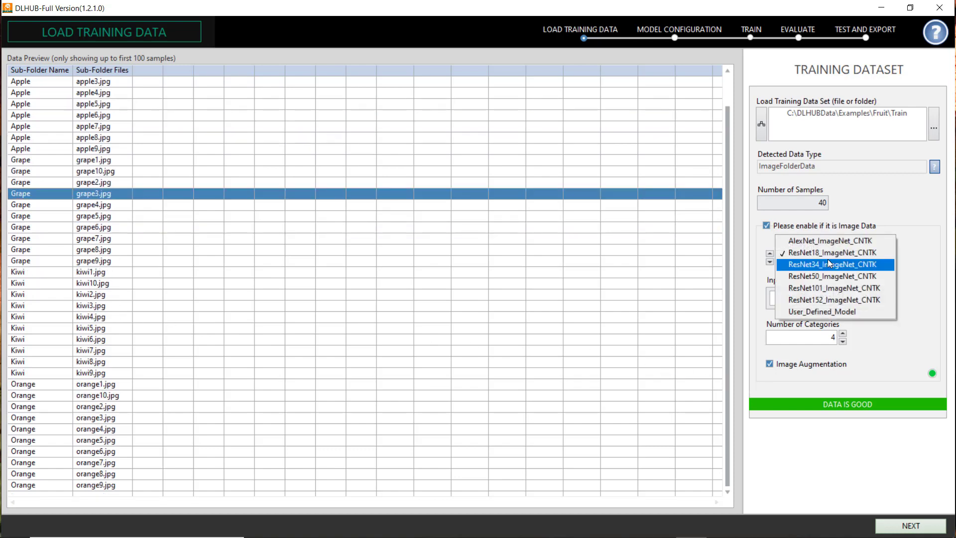
left_click(824, 254)
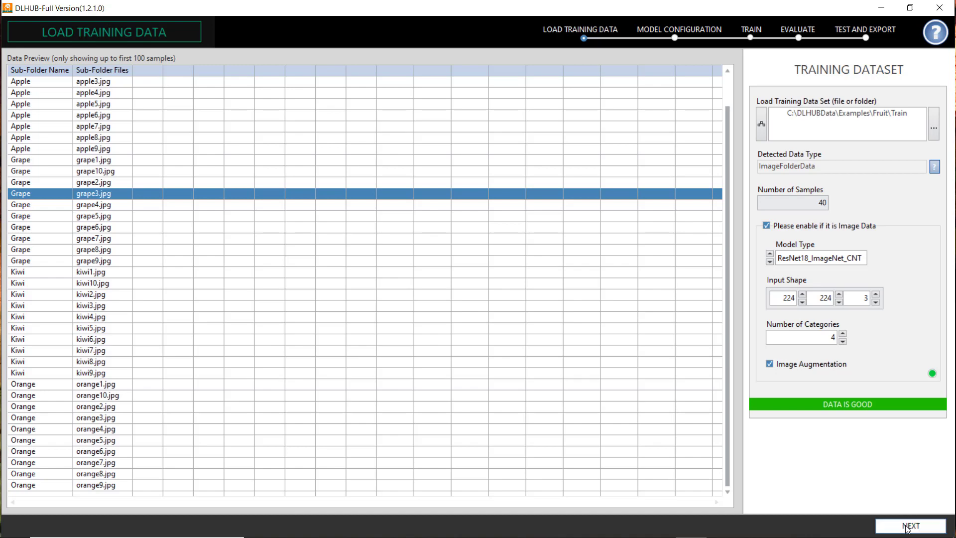
left_click(909, 526)
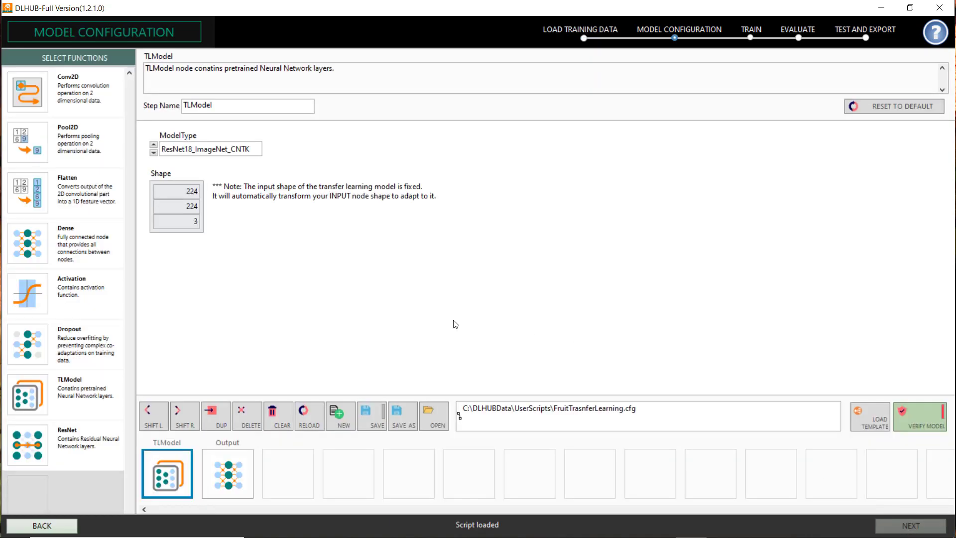
- Start a new model configuration and add a TLModel layer with the ResNet18_ImageNet_CNTK model type
left_click(347, 423)
left_click(32, 393)
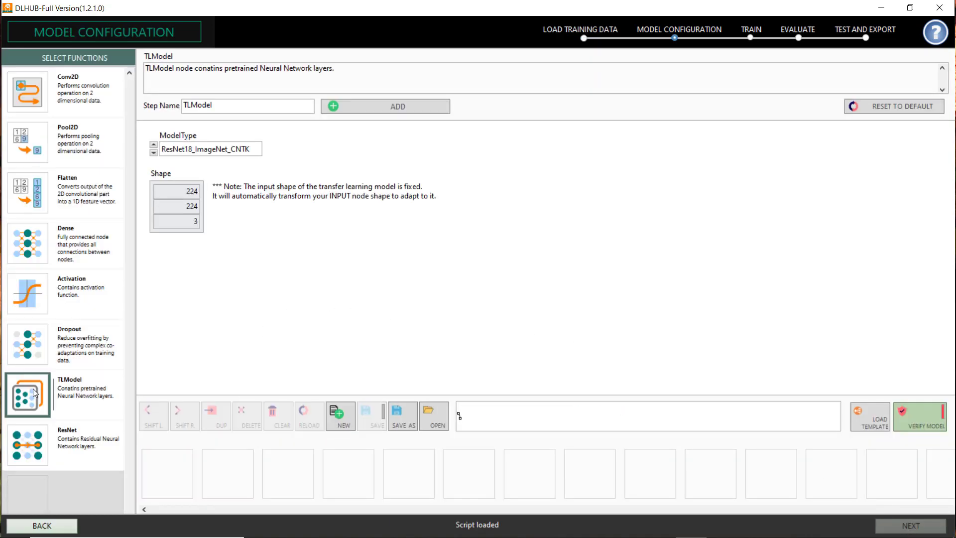
left_click(206, 151)
left_click(204, 147)
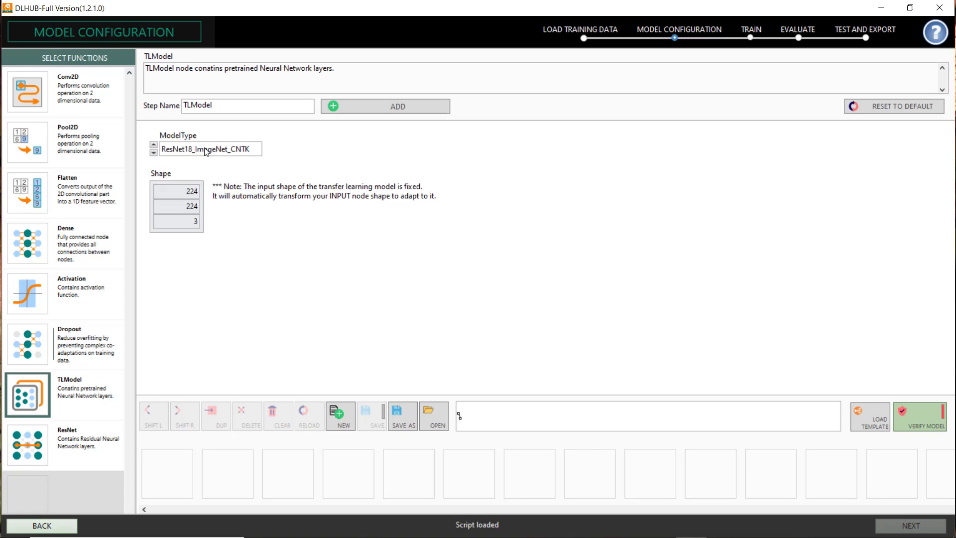
left_click(365, 107)
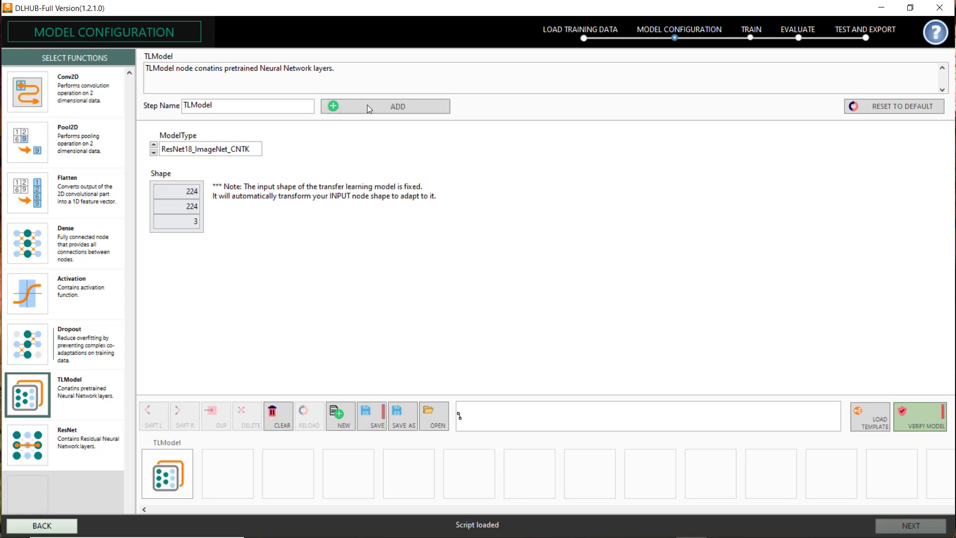
- Add a Dense layer named Output with 4 nodes and Linear activation after the TLModel layer
left_click(44, 247)
double_click(182, 150)
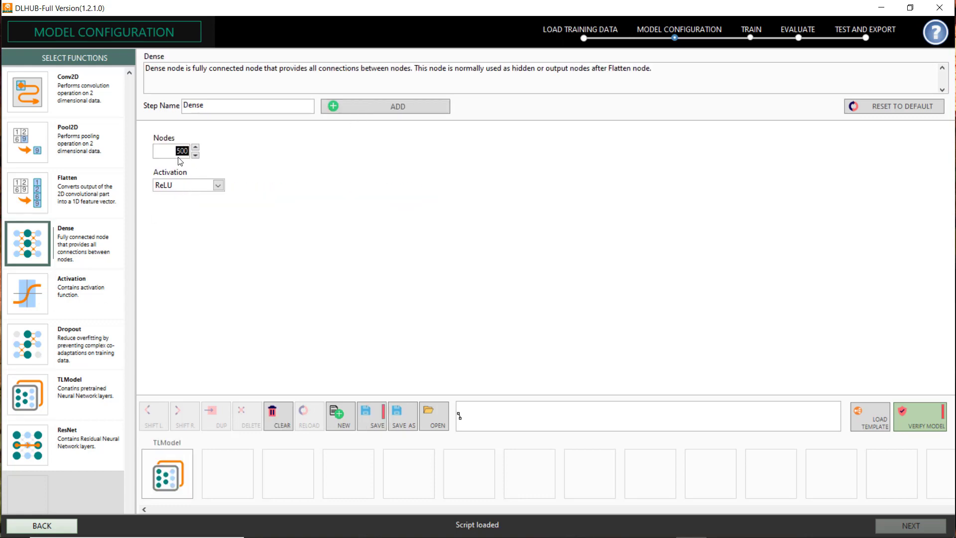
type("4")
left_click(185, 185)
left_click(202, 199)
double_click(278, 112)
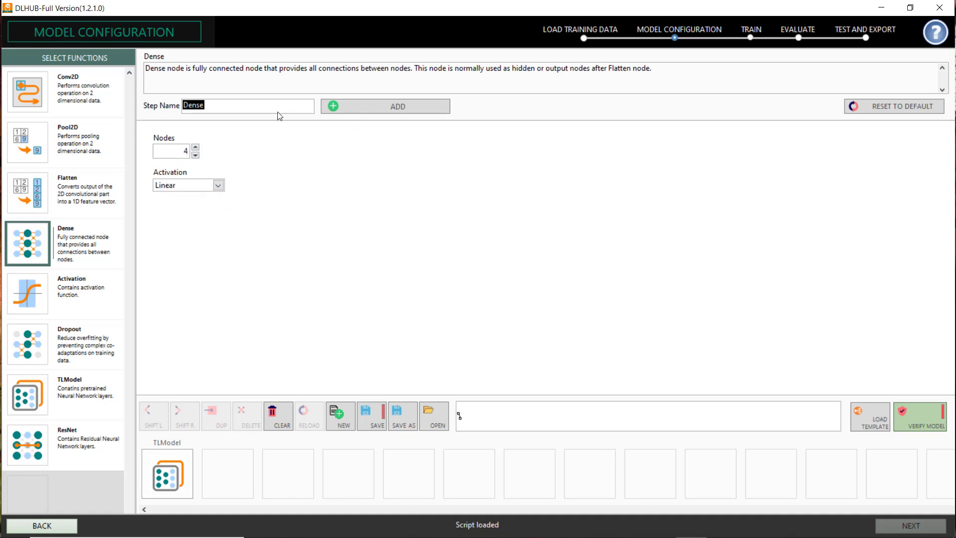
type("Output")
left_click(349, 106)
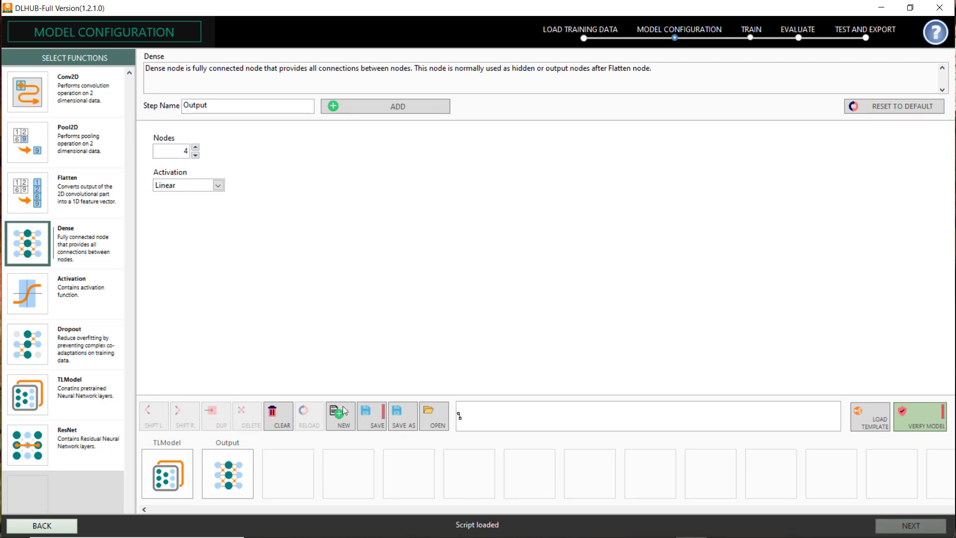
- Save the model configuration as FruitTransferLearning in the UserScripts folder and verify the model
left_click(383, 420)
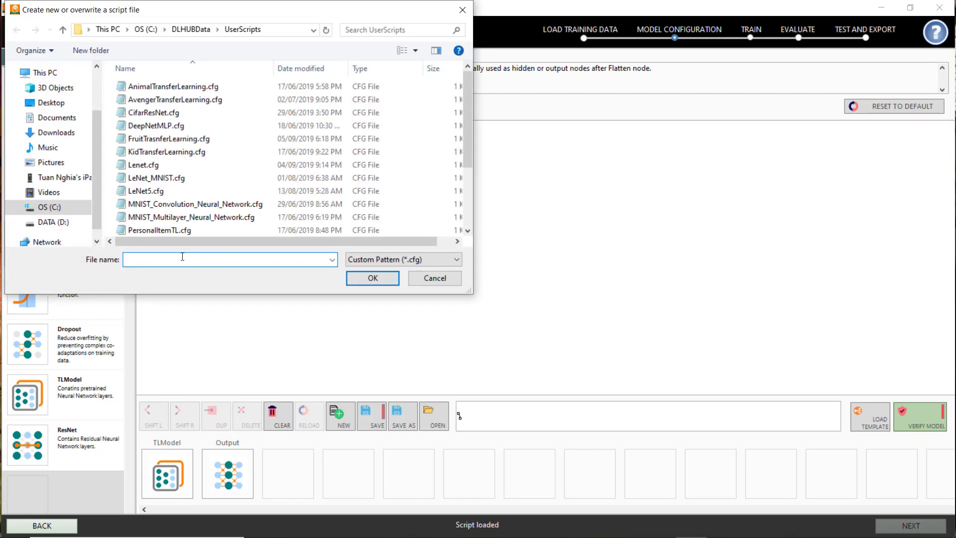
type("FruitTransferLearning")
left_click(373, 278)
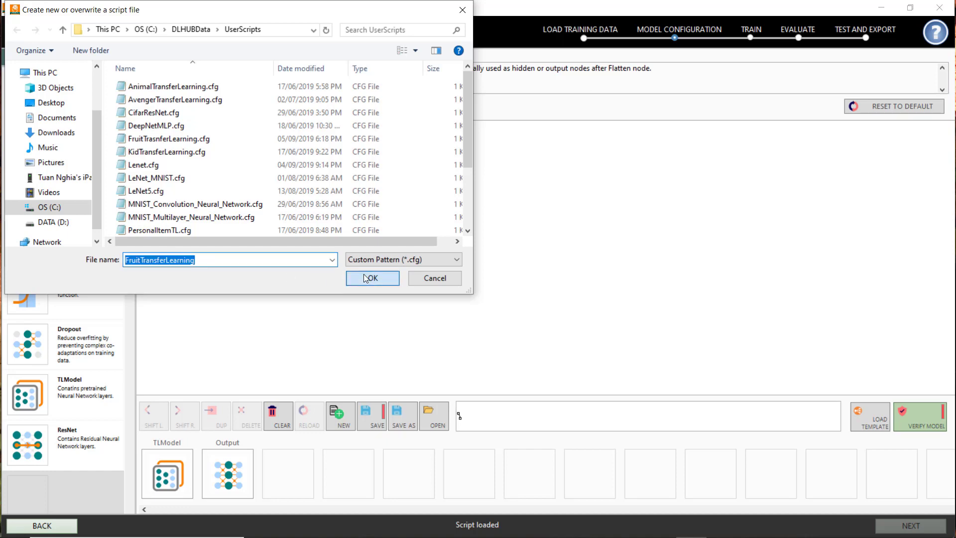
left_click(912, 423)
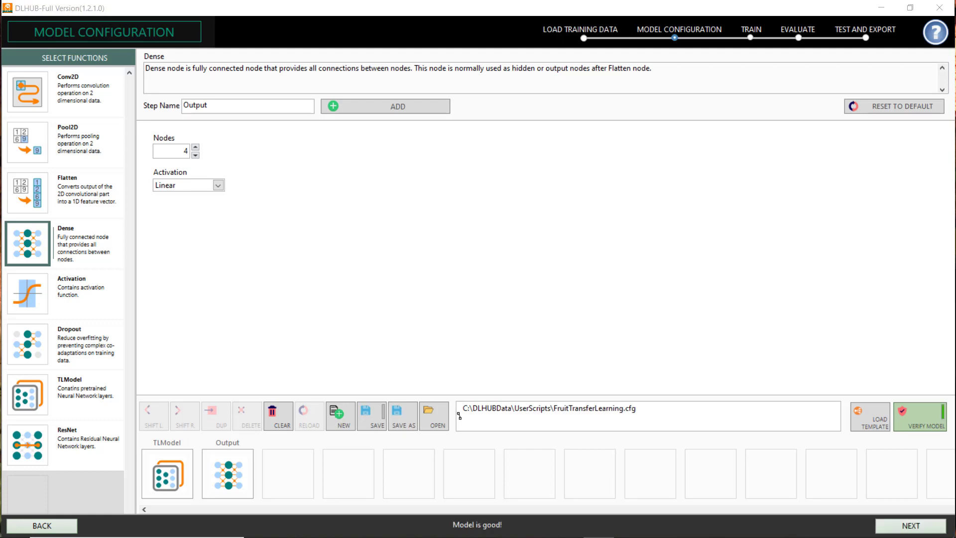
- In the training stage, train the model with MomentumSGD, learning rate 0.1, batch size 1, training epoch 200 and max fail count 2
left_click(894, 526)
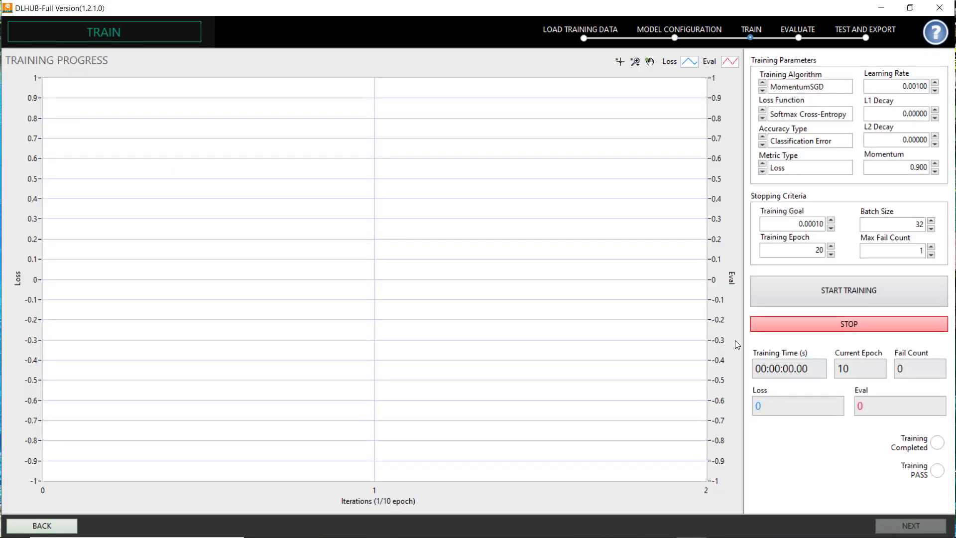
left_click(809, 88)
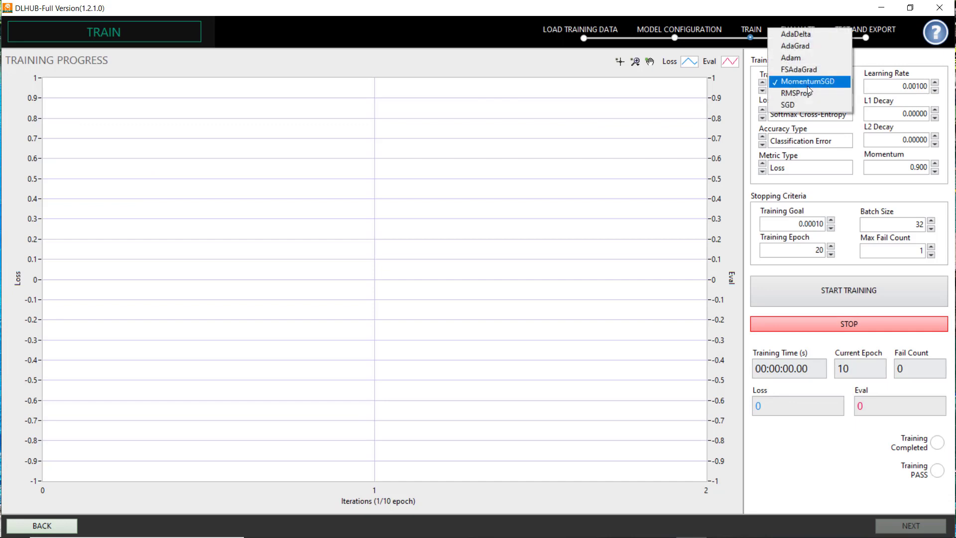
left_click(808, 86)
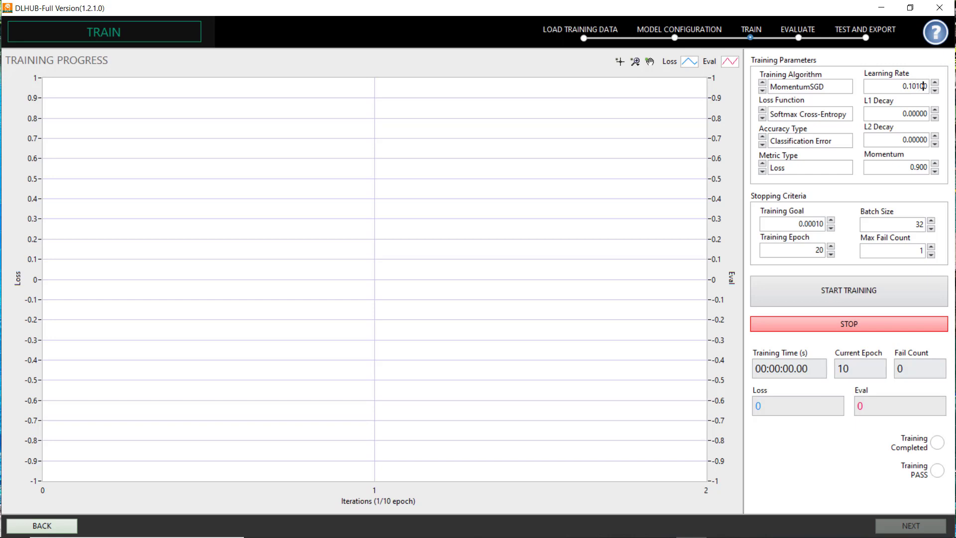
key("BackSpace")
type("0")
double_click(901, 223)
type("1200")
left_click(852, 293)
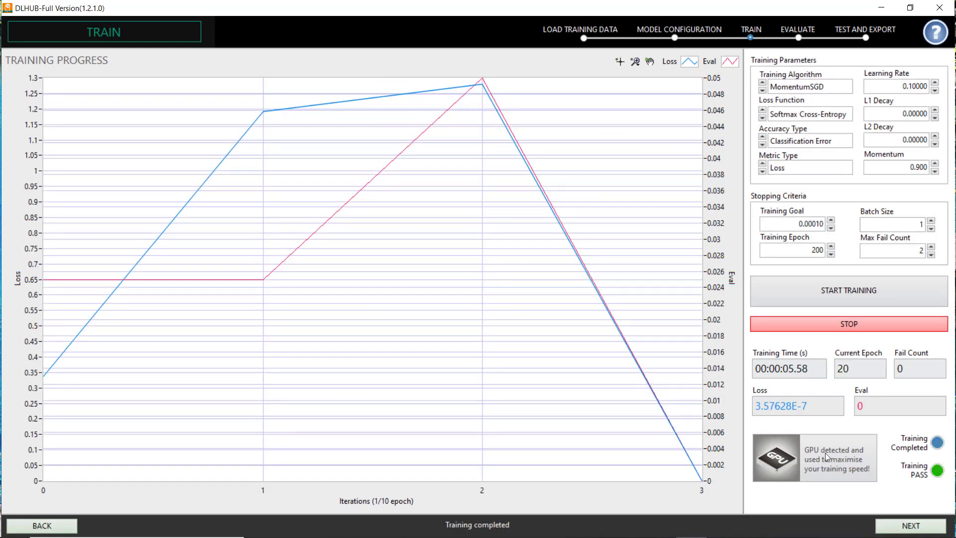
- Proceed to the evaluation stage and evaluate the trained model on the C:\DLHUBData\Examples\Fruit\Test folder
left_click(910, 528)
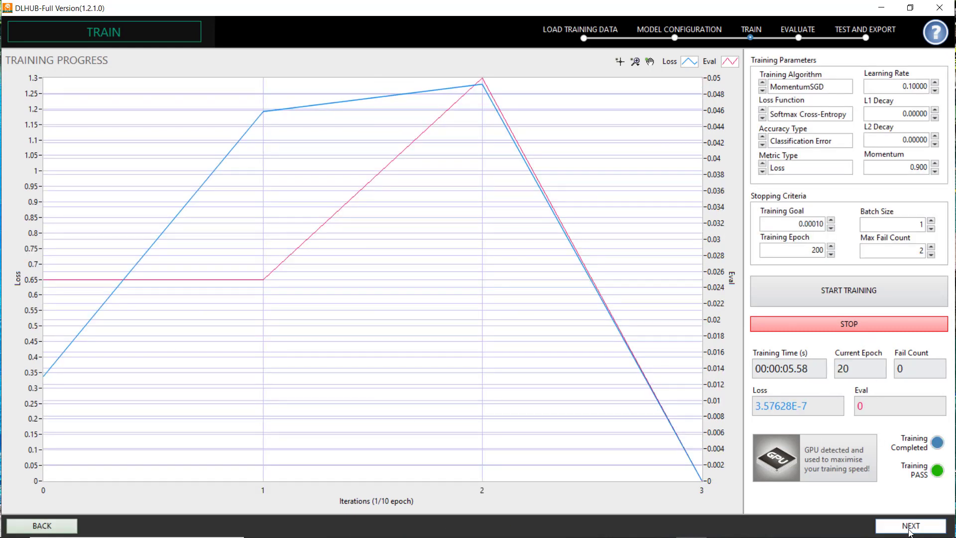
left_click(925, 100)
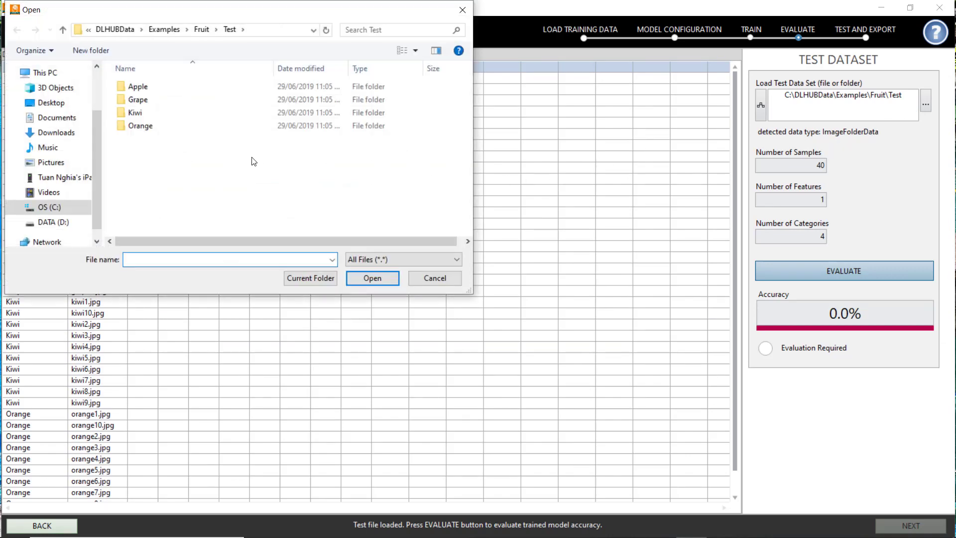
left_click(201, 29)
double_click(134, 89)
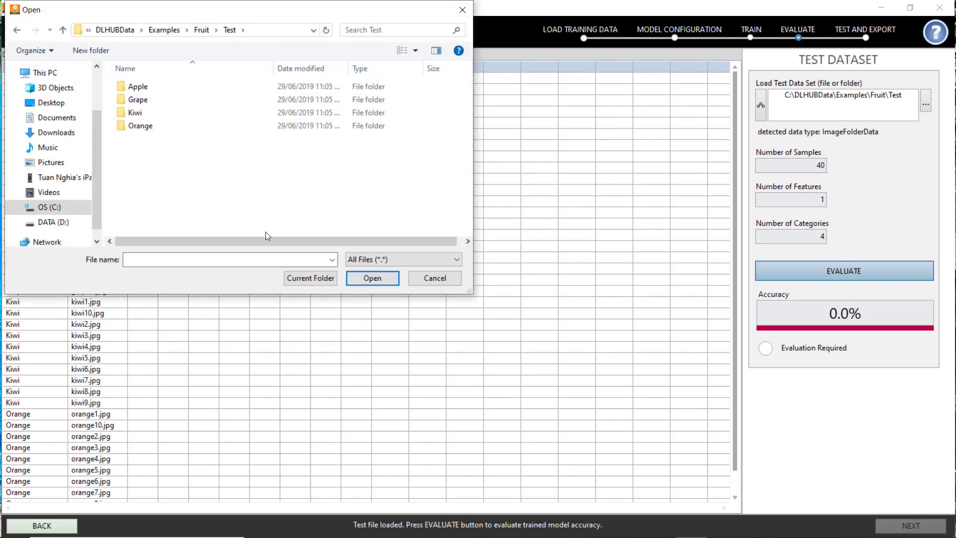
left_click(309, 280)
left_click(834, 272)
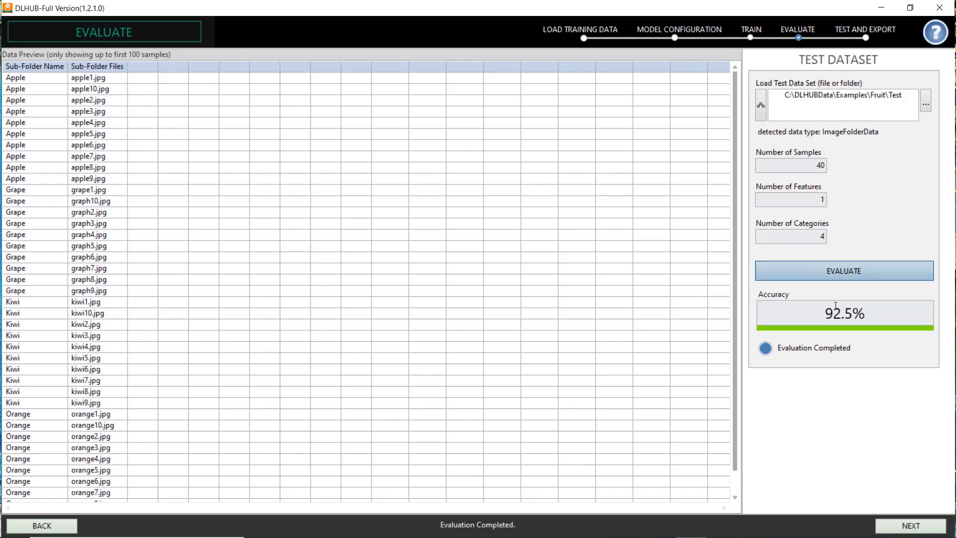
- Proceed to the test and export stage and load C:\DLHUBData\Examples\Fruit\Test as the test folder
left_click(911, 526)
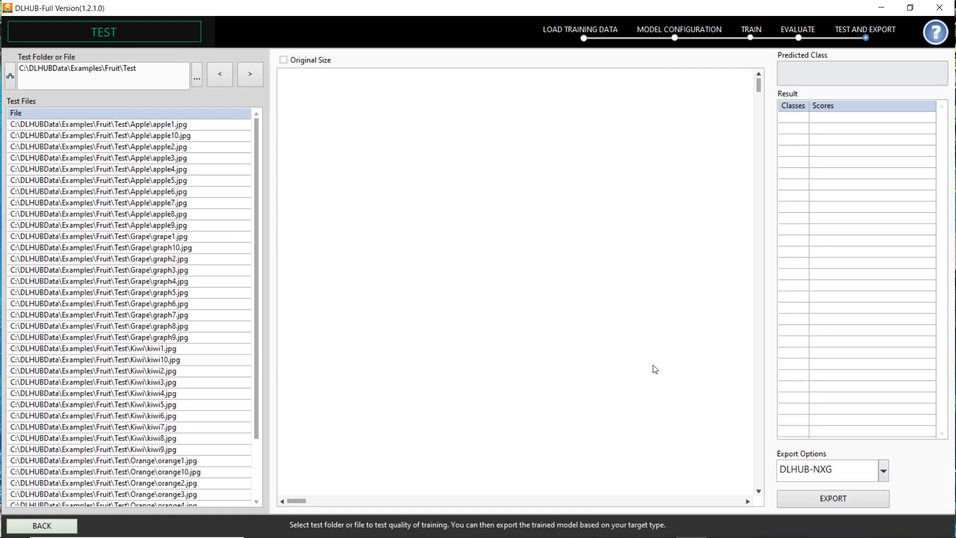
left_click(197, 76)
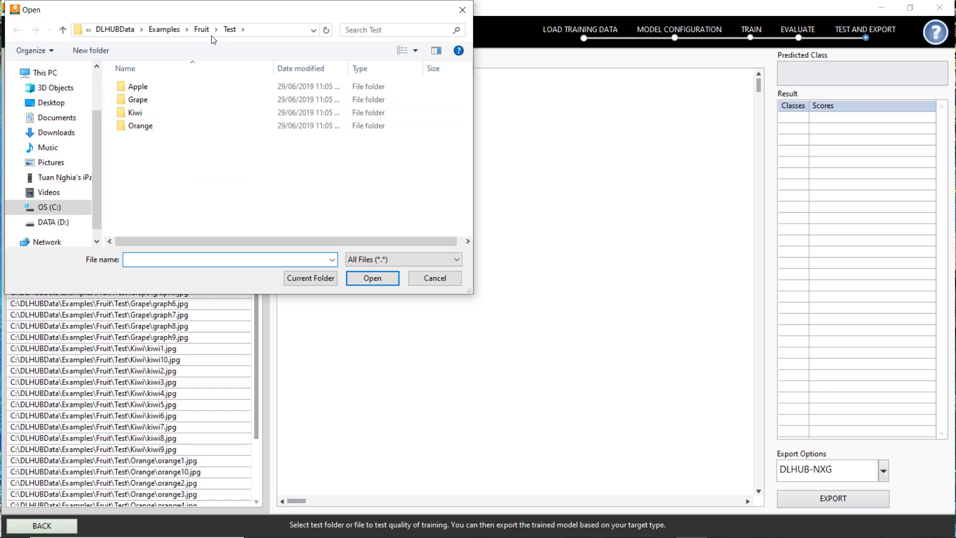
left_click(202, 29)
double_click(135, 86)
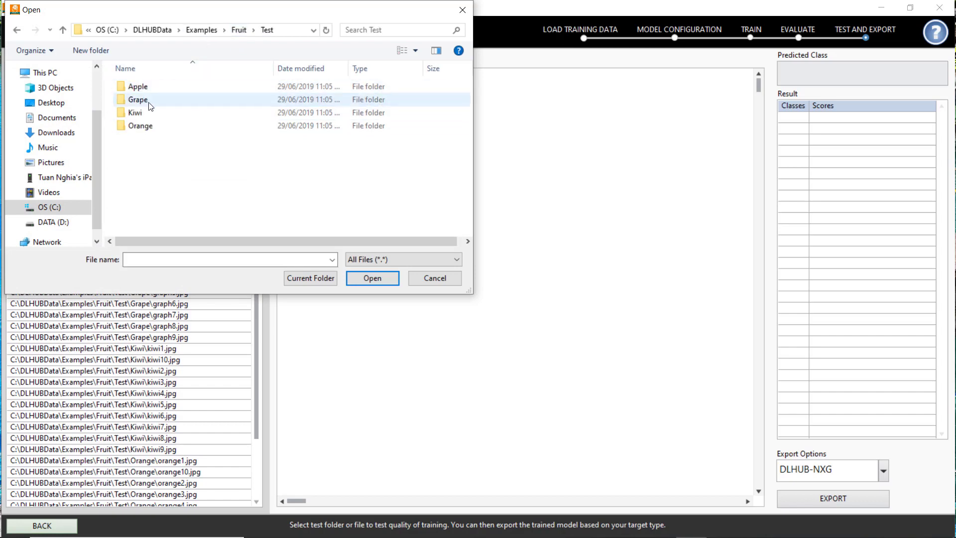
left_click(306, 279)
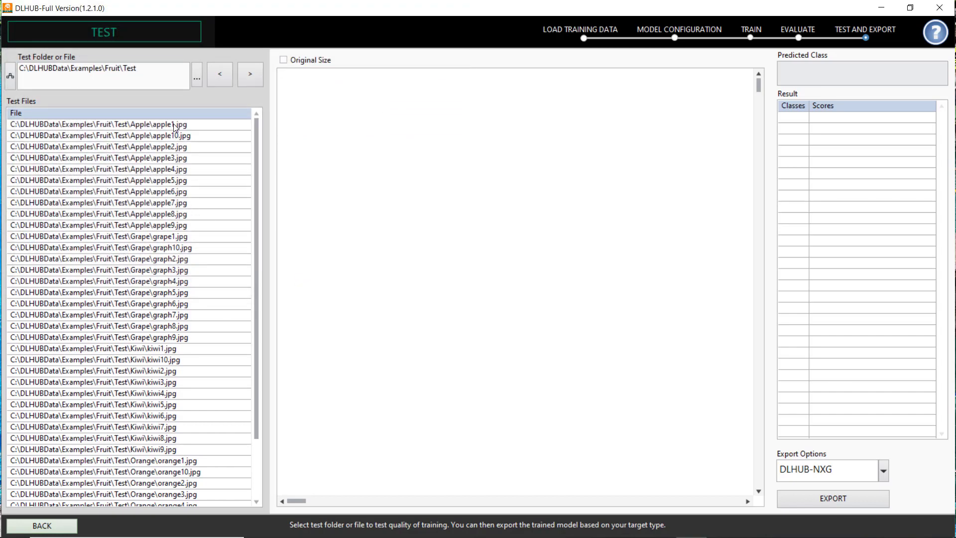
- Go through the apple, grape, kiwi and orange test images from apple1.jpg to orange9.jpg, examining each predicted class and its scores
left_click(174, 125)
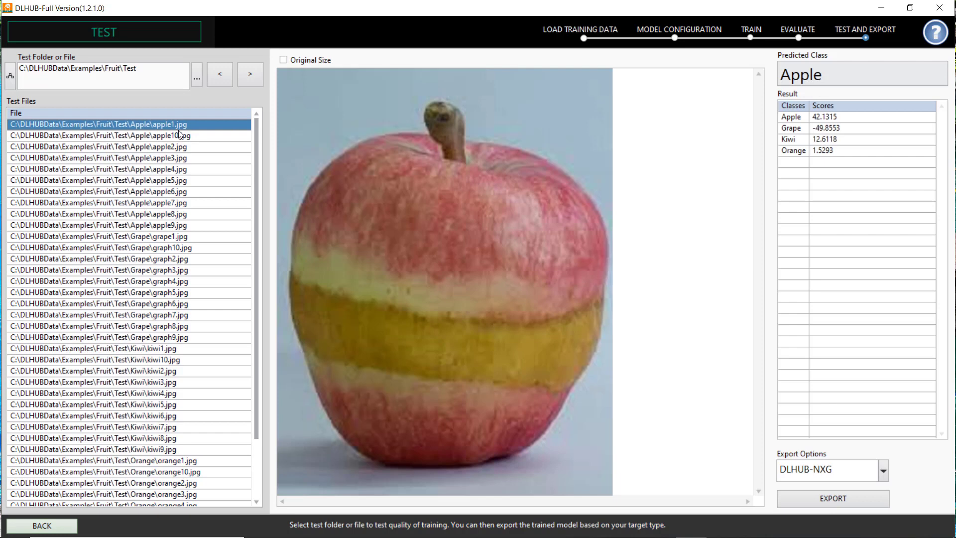
key("Down")
key("Down")
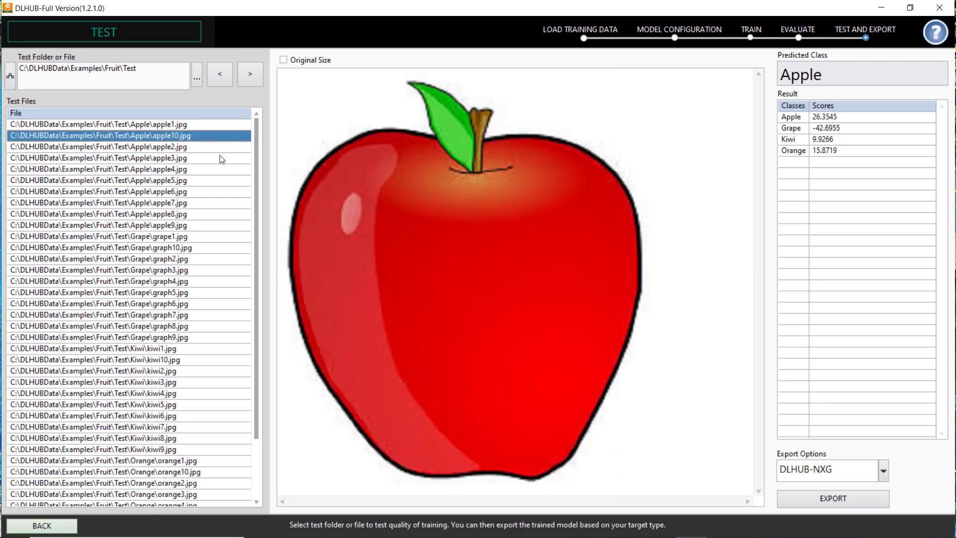
key("Down")
key("Down")
key("Down")
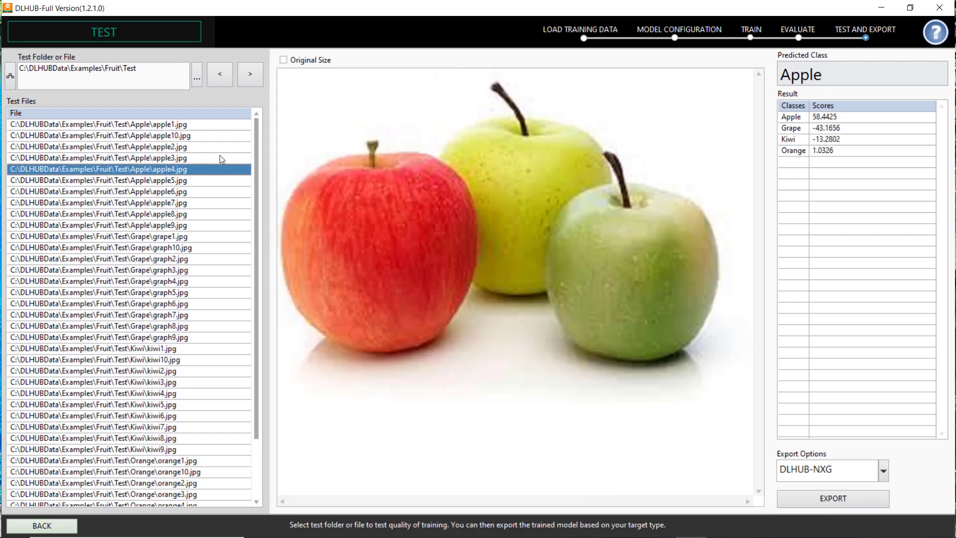
key("Down")
key("Down")
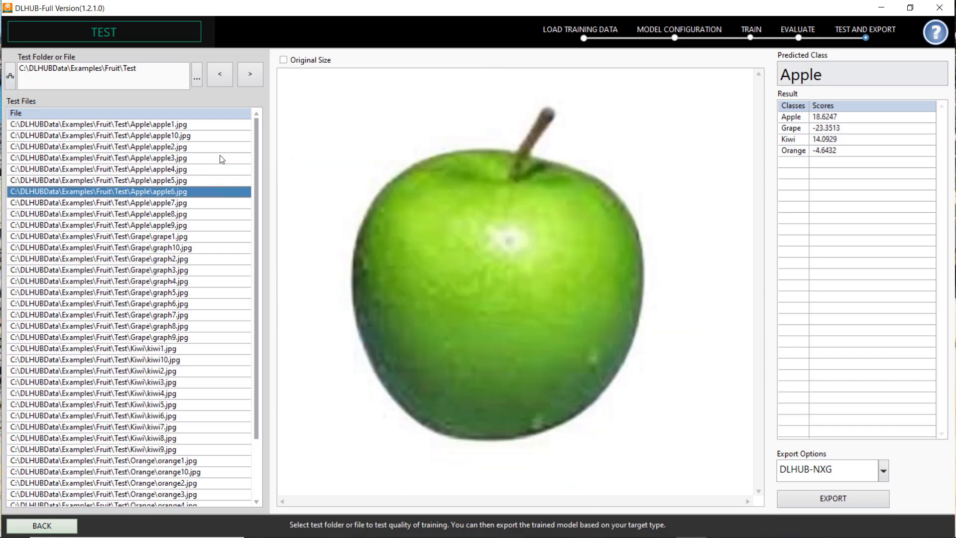
key("Down")
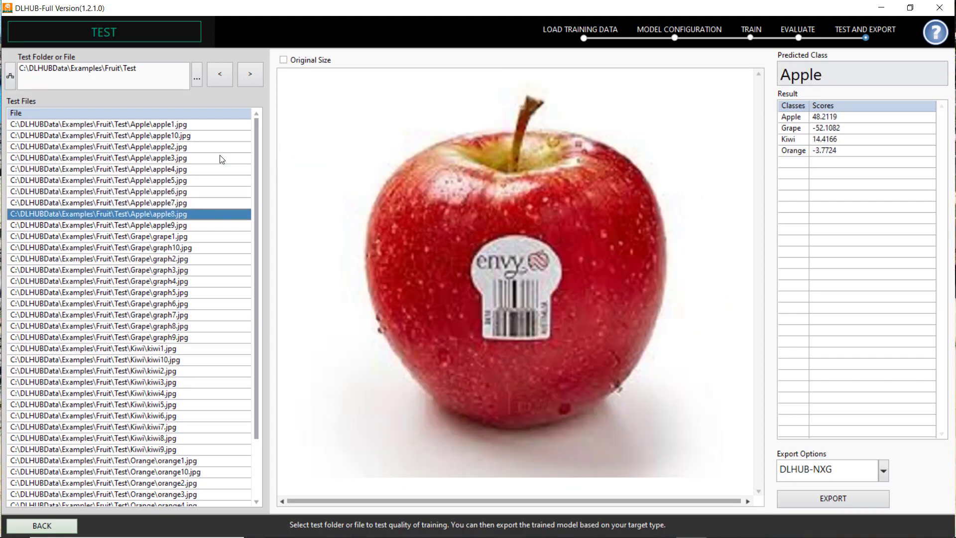
key("Down")
key("Down")
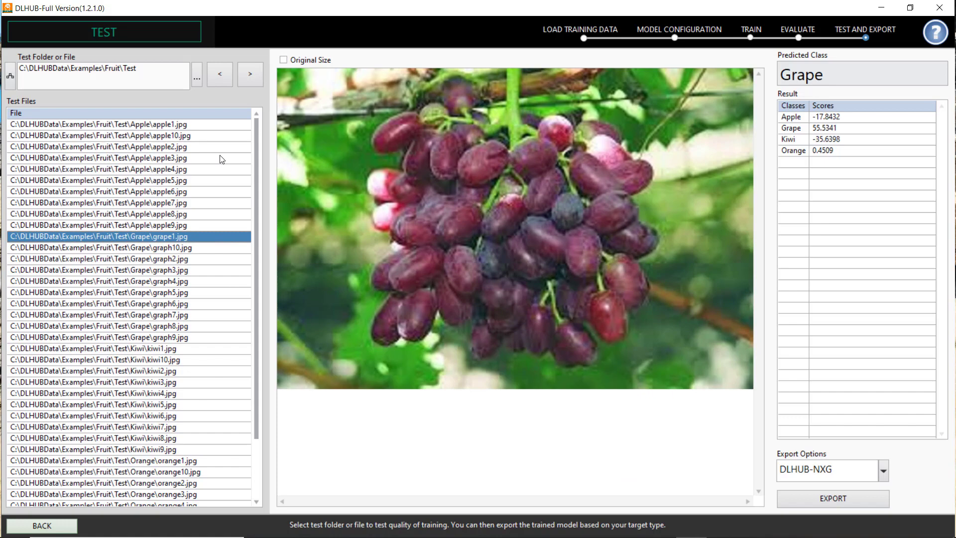
key("Down")
key("Down")
key("Down")
key("Down")
key("Down")
key("Down")
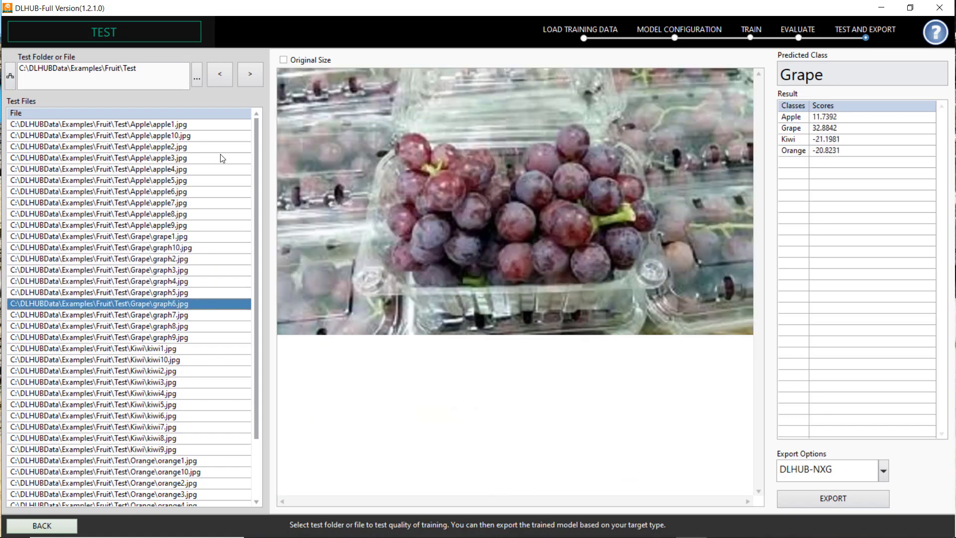
key("Down")
key("Down")
key("Down")
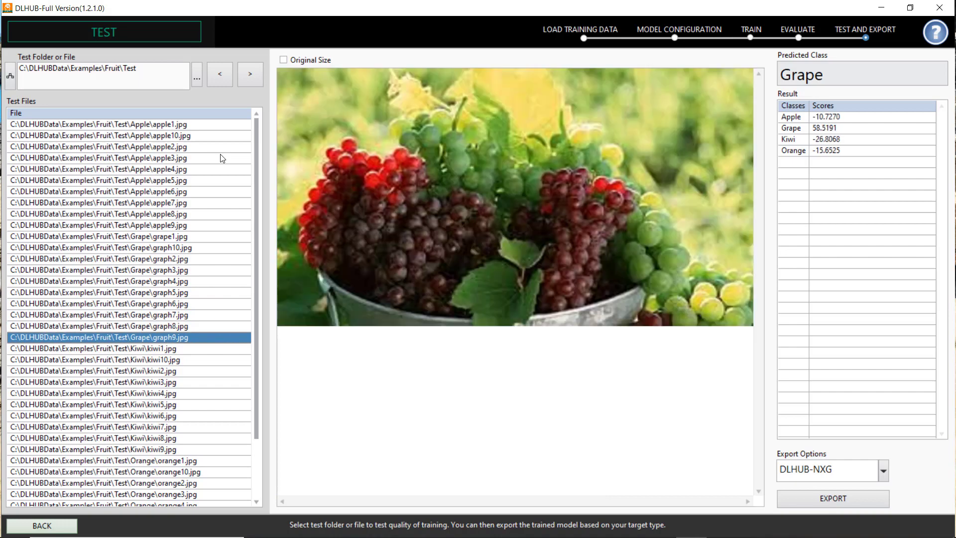
key("Down")
key("Down")
key("Down")
key("Down")
key("Down")
key("Down")
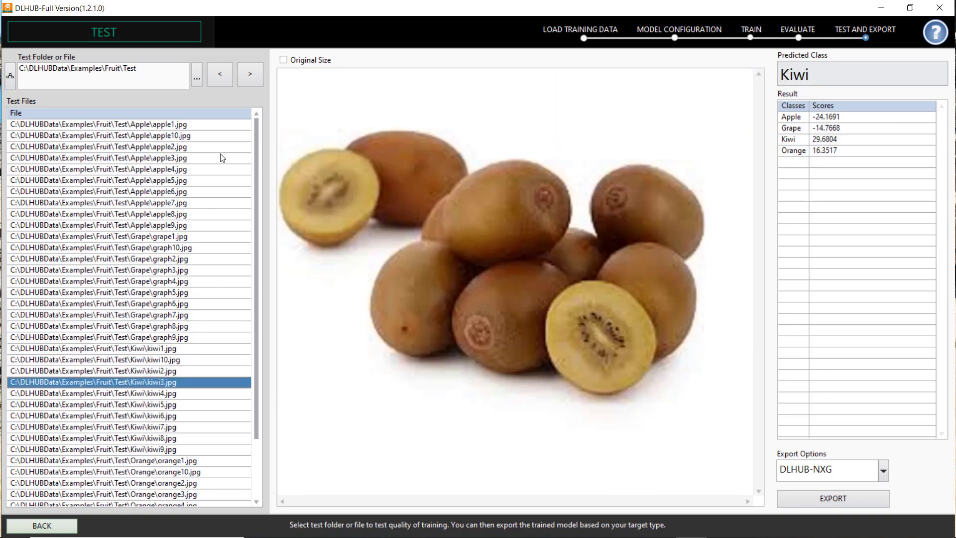
key("Down")
key("Down")
key("Down")
key("Down")
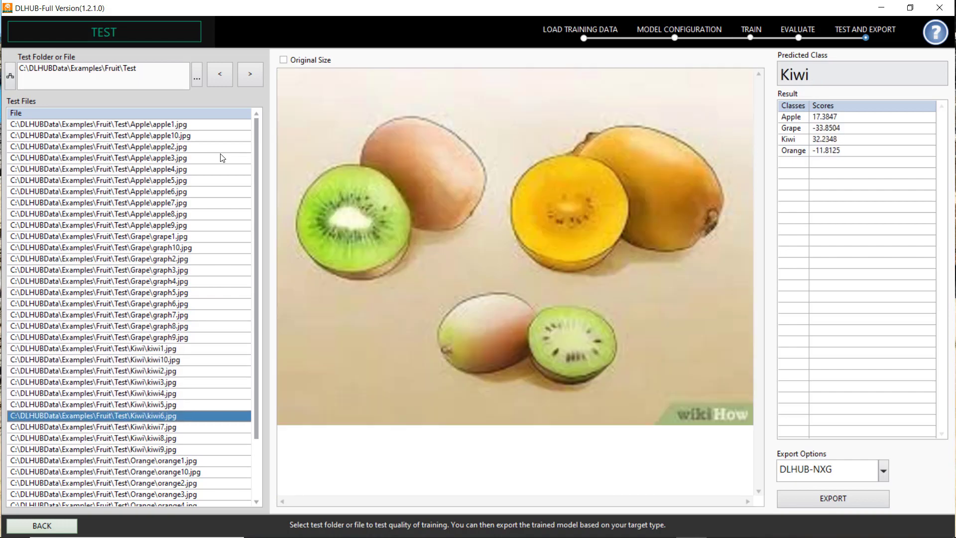
key("Down")
key("Down")
key("Down")
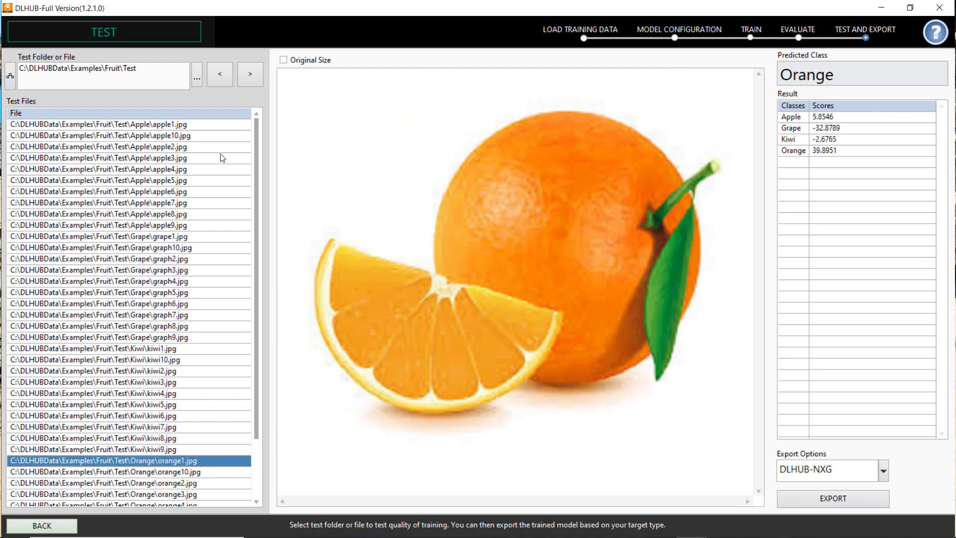
key("Down")
key("Down")
key("Down")
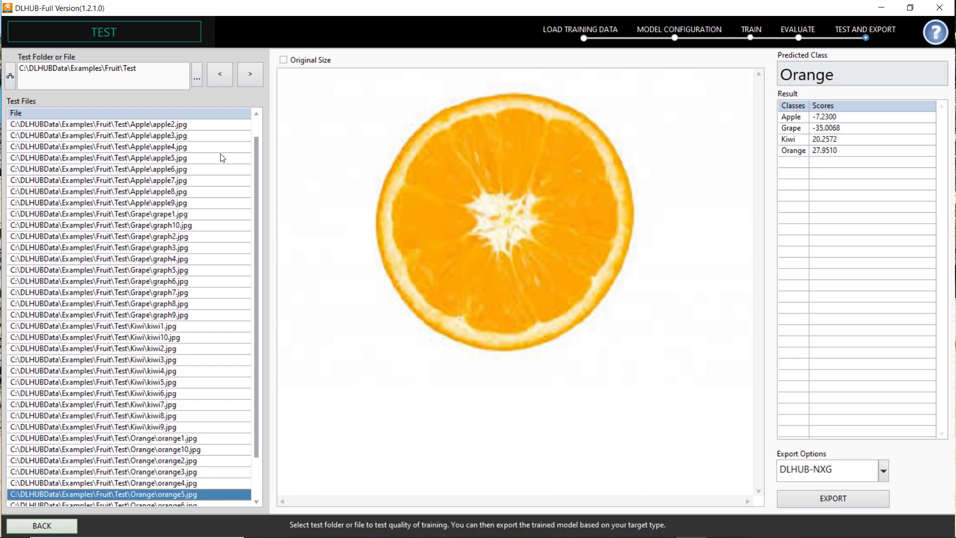
key("Down")
key("Down")
key("Down")
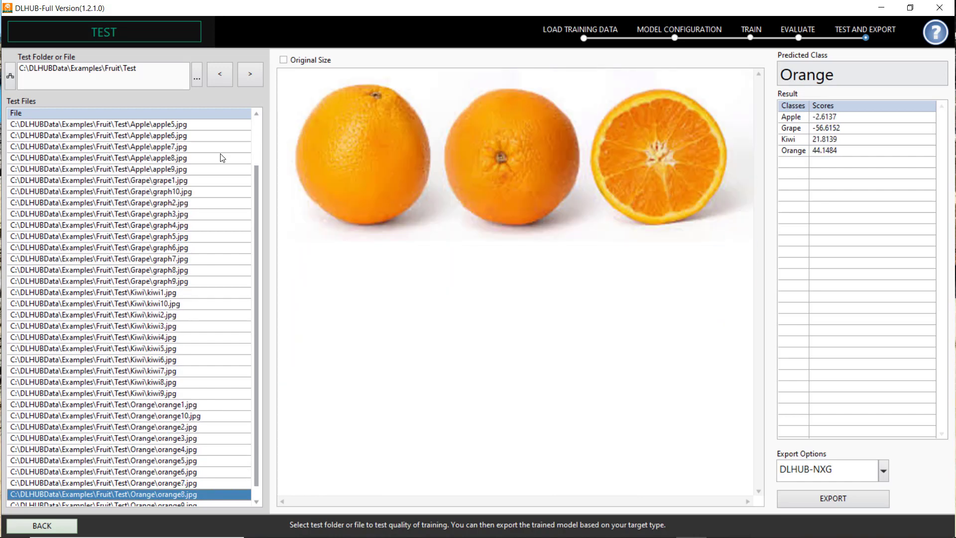
key("Down")
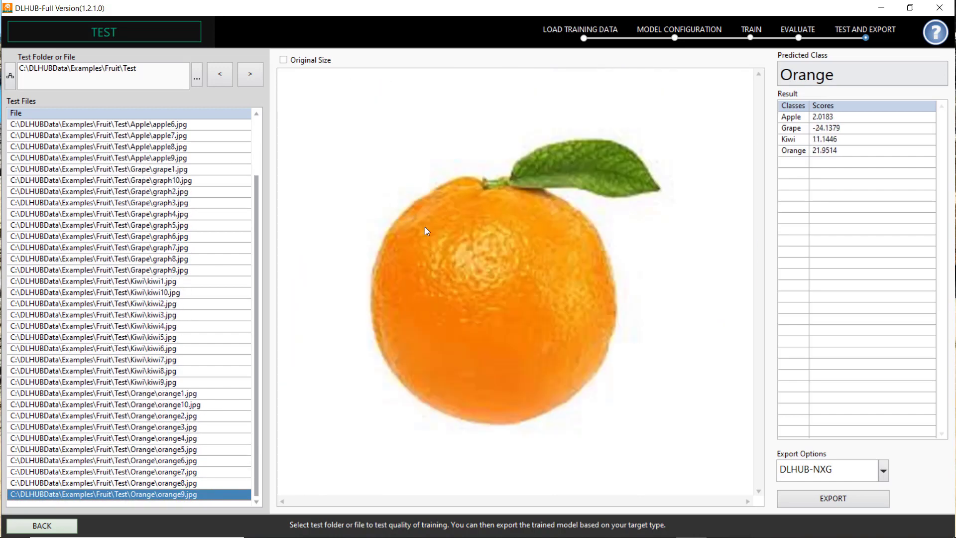
- Export the trained model with the DLHUB-LV option to the Desktop as DL_Model.model, and exit DLHUB
left_click(883, 470)
left_click(827, 451)
left_click(832, 497)
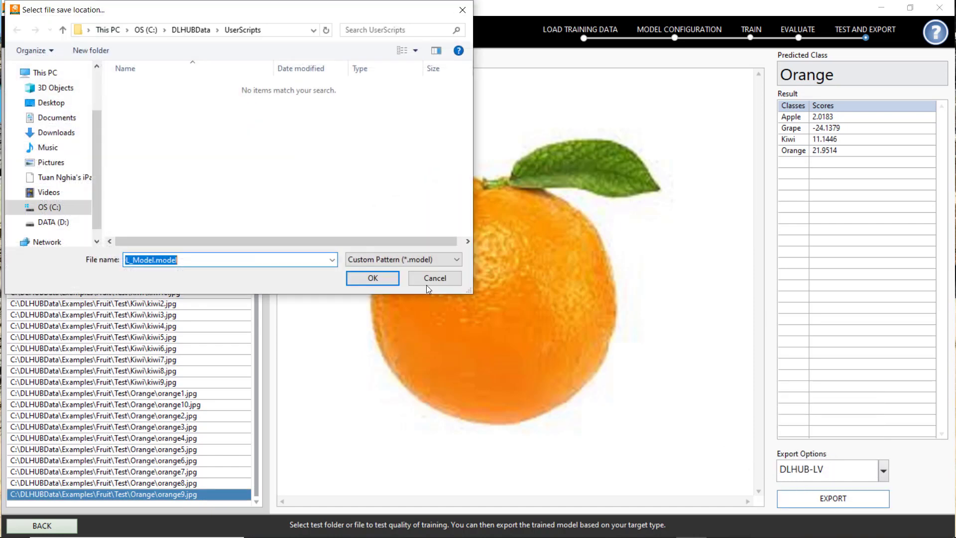
left_click(57, 102)
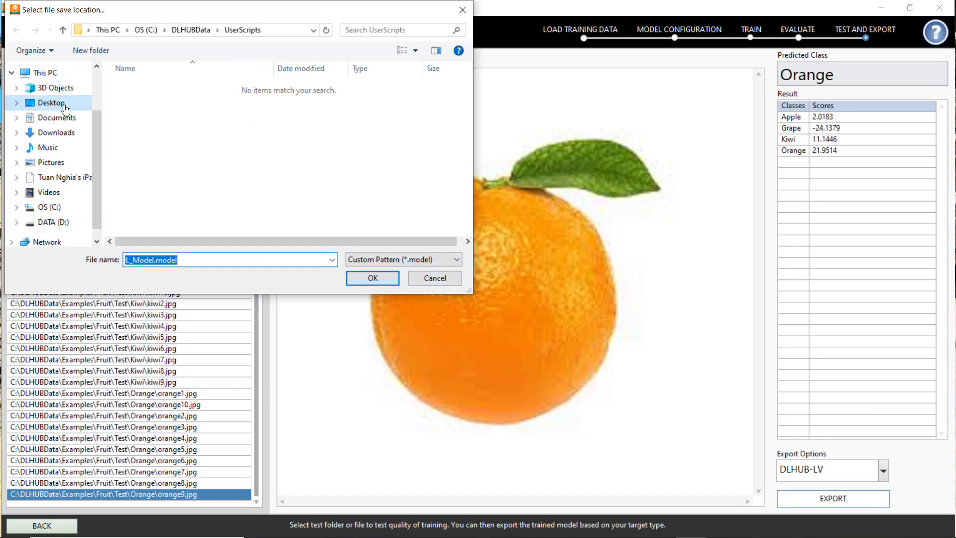
left_click(376, 278)
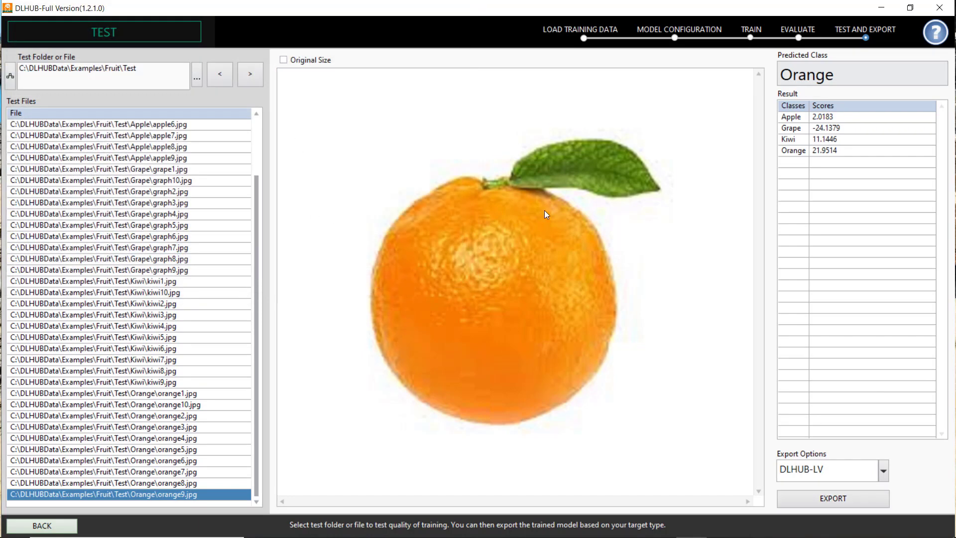
left_click(941, 9)
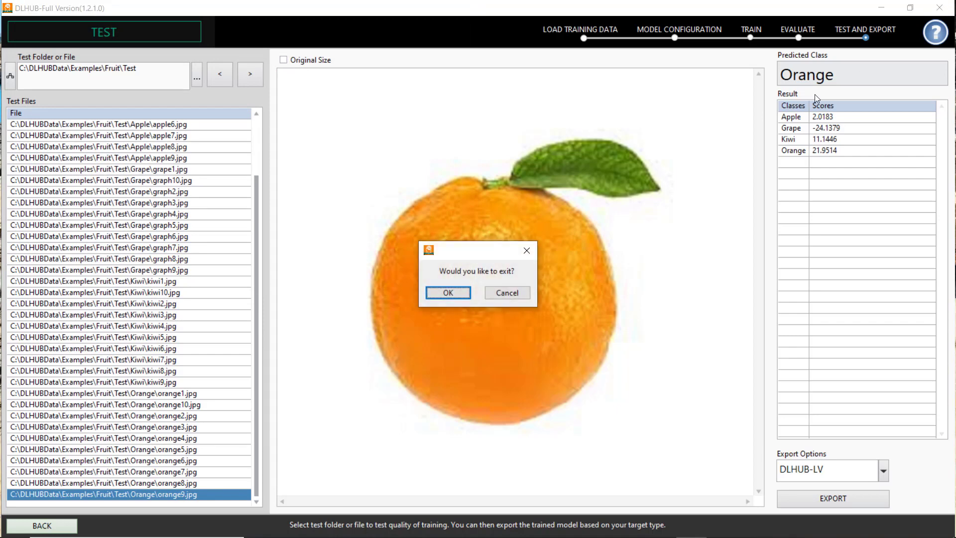
left_click(451, 292)
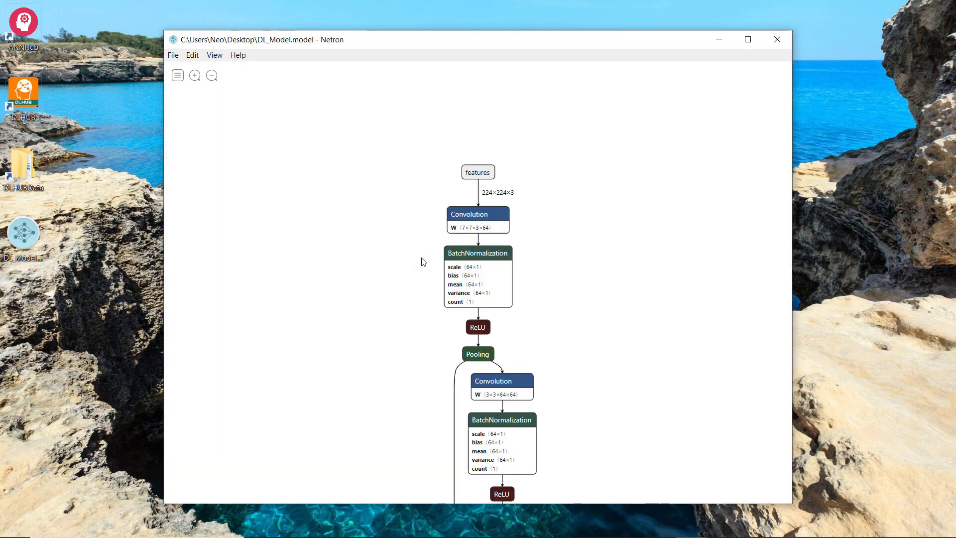
- In Netron, examine the layer graph of DL_Model.model from the features input down to the final Times and Plus layers
scroll(559, 288, "down", 1)
scroll(559, 288, "down", 10)
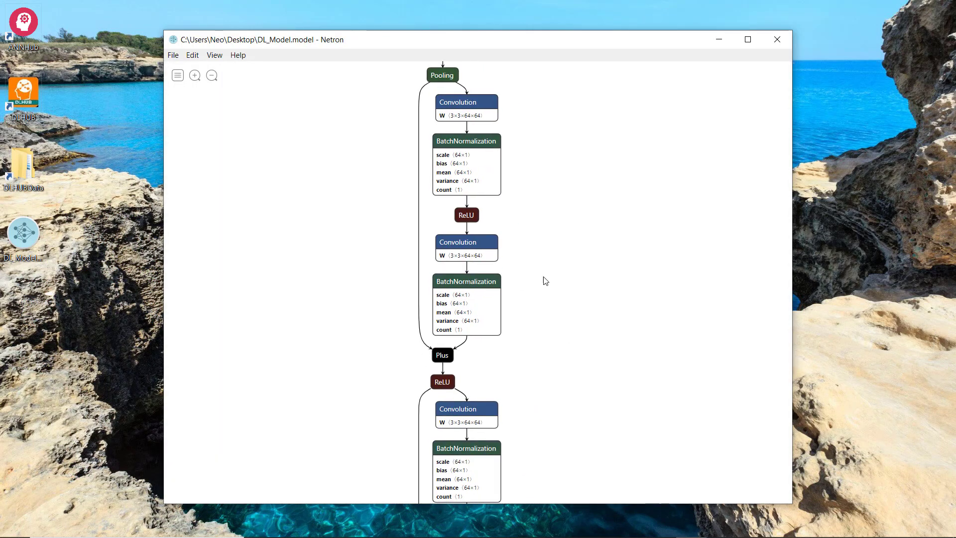
scroll(558, 325, "down", 10)
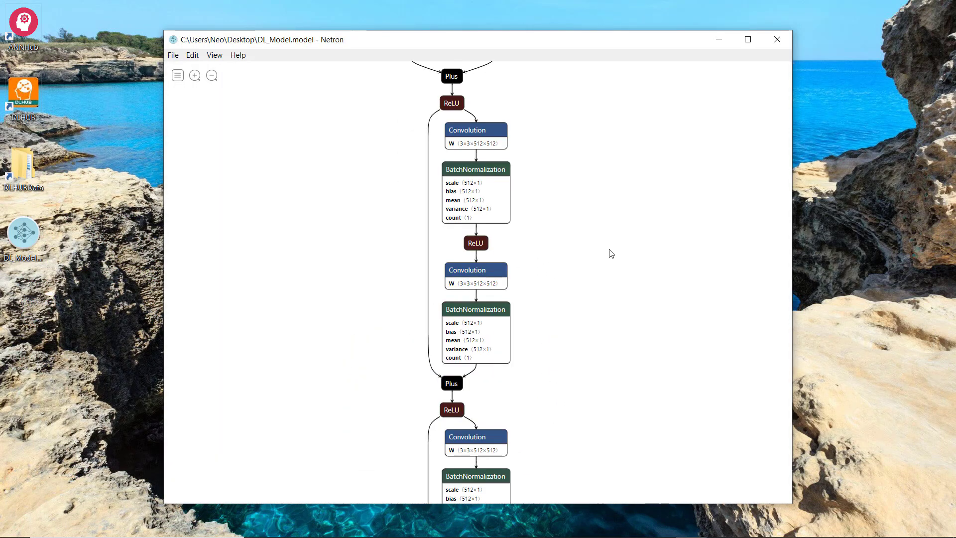
scroll(610, 299, "down", 3)
scroll(583, 291, "down", 5)
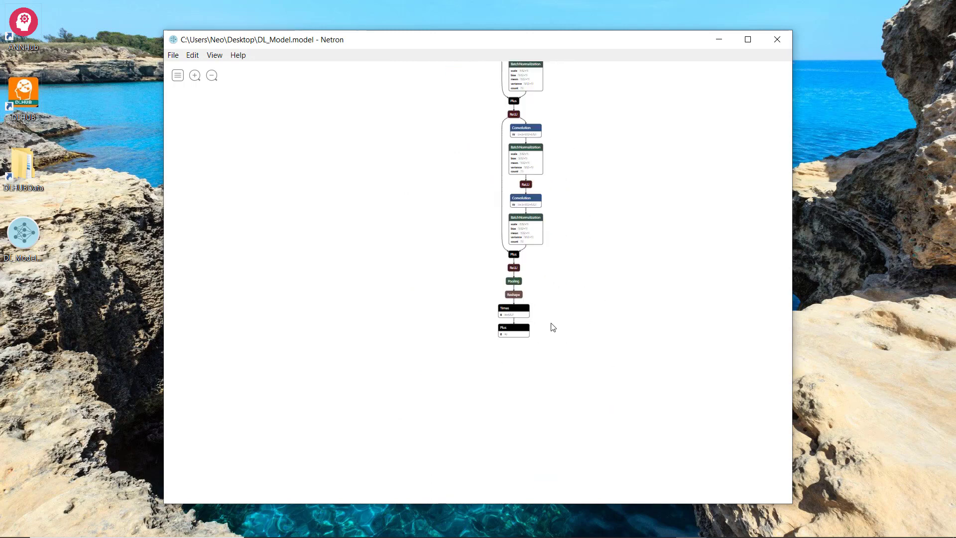
scroll(549, 324, "up", 5)
scroll(526, 421, "up", 2)
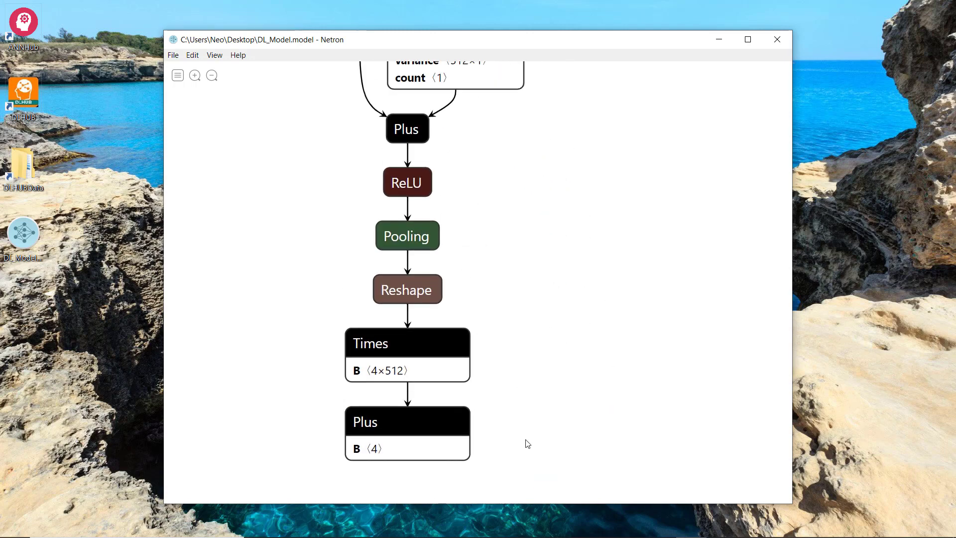